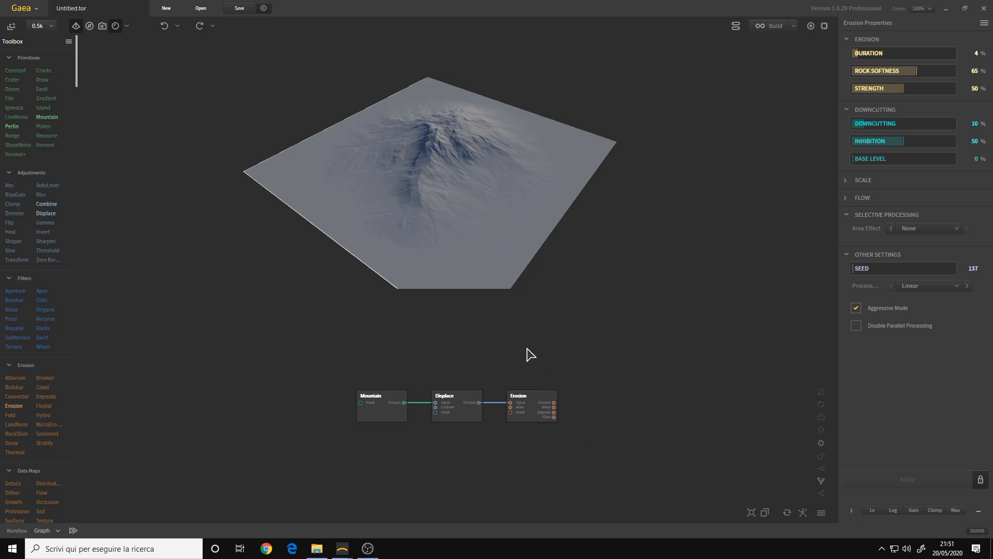
{"action": "left_click_drag", "start_coordinate": [445, 259], "coordinate": [504, 260]}
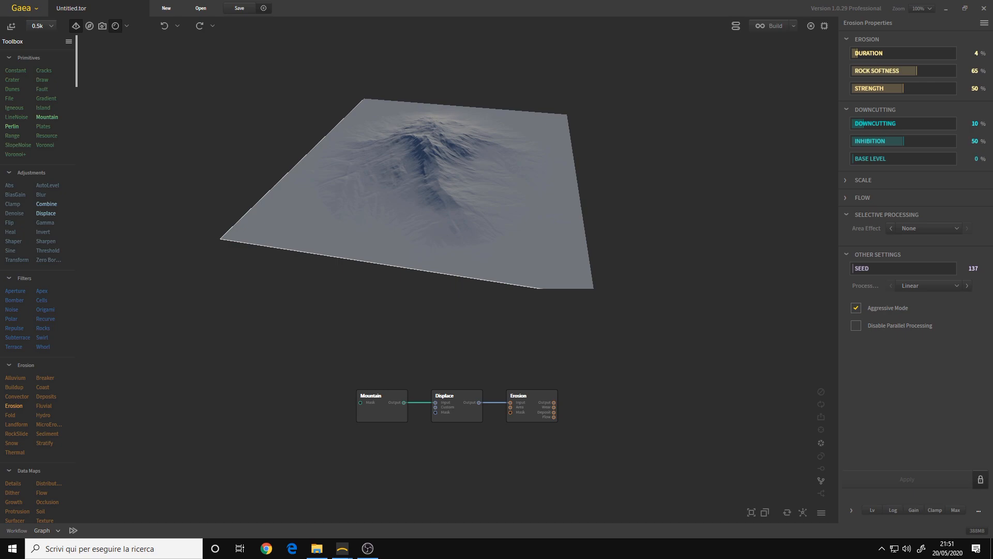
{"action": "mouse_move", "coordinate": [500, 178]}
{"action": "left_mouse_down"}
{"action": "mouse_move", "coordinate": [411, 166]}
{"action": "mouse_move", "coordinate": [350, 188]}
{"action": "mouse_move", "coordinate": [423, 200]}
{"action": "mouse_move", "coordinate": [498, 178]}
{"action": "left_mouse_up"}
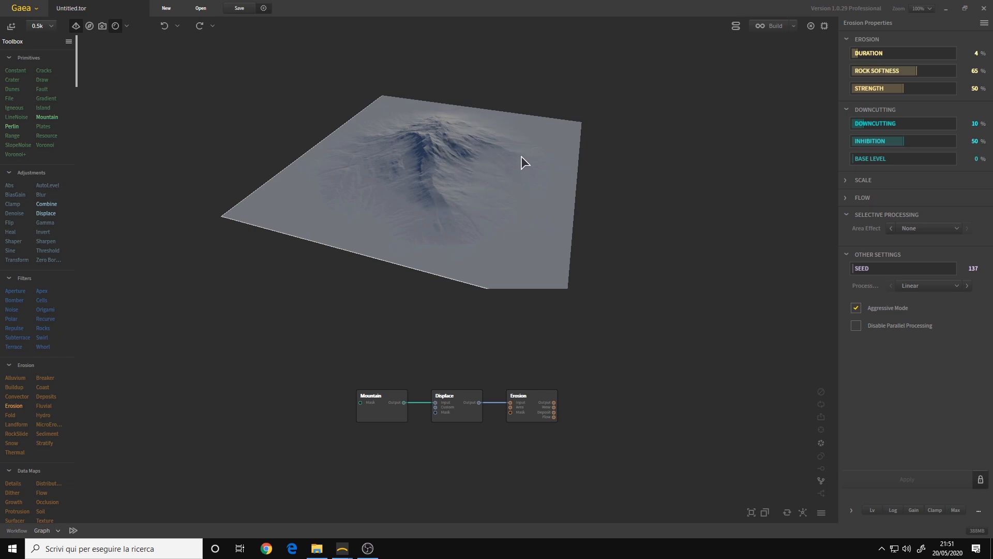
{"action": "mouse_move", "coordinate": [523, 152]}
{"action": "left_mouse_down"}
{"action": "mouse_move", "coordinate": [493, 166]}
{"action": "mouse_move", "coordinate": [409, 167]}
{"action": "mouse_move", "coordinate": [375, 147]}
{"action": "mouse_move", "coordinate": [535, 157]}
{"action": "left_mouse_up"}
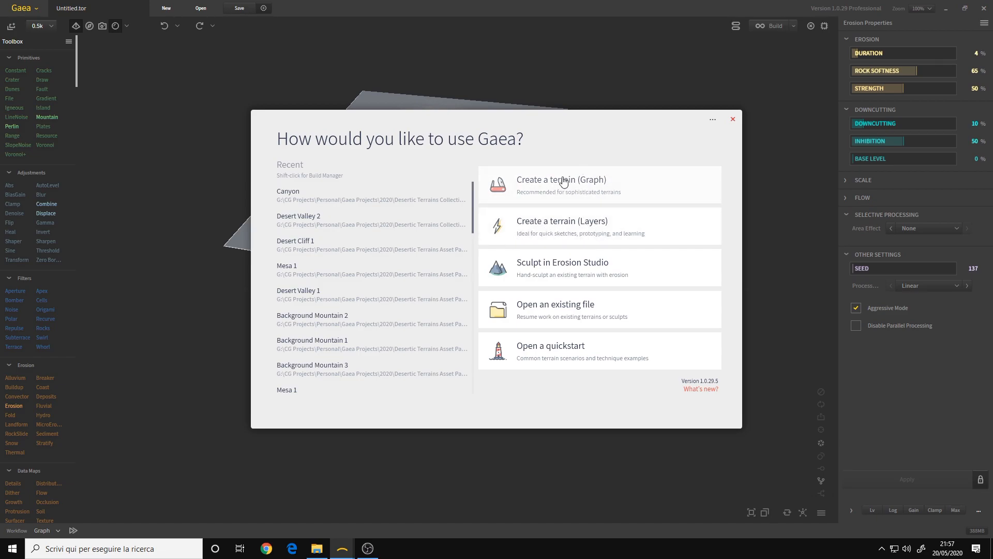
Close the start dialog and examine the eroded mountain terrain from several angles, both up close and from afar
{"action": "left_click", "coordinate": [731, 118]}
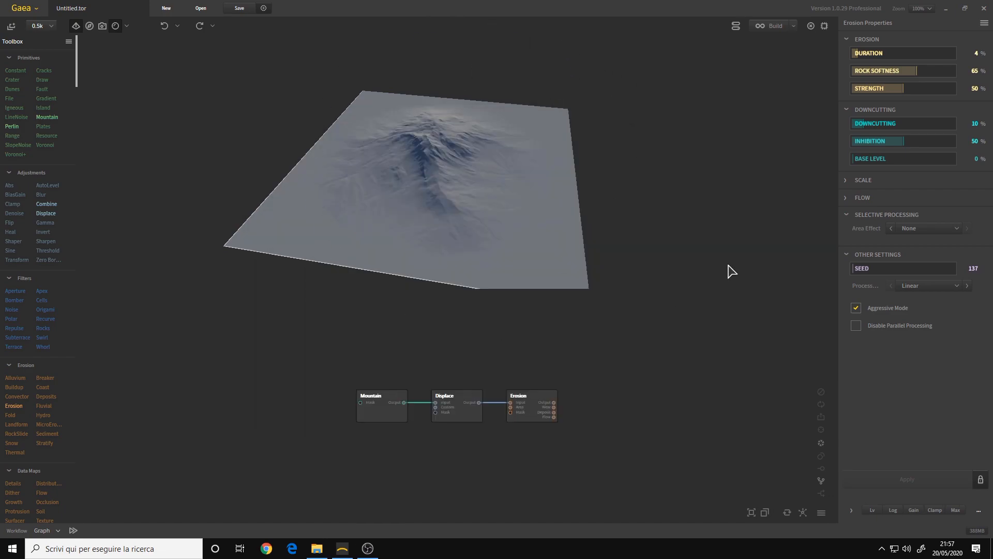
{"action": "left_click_drag", "start_coordinate": [421, 226], "coordinate": [318, 141]}
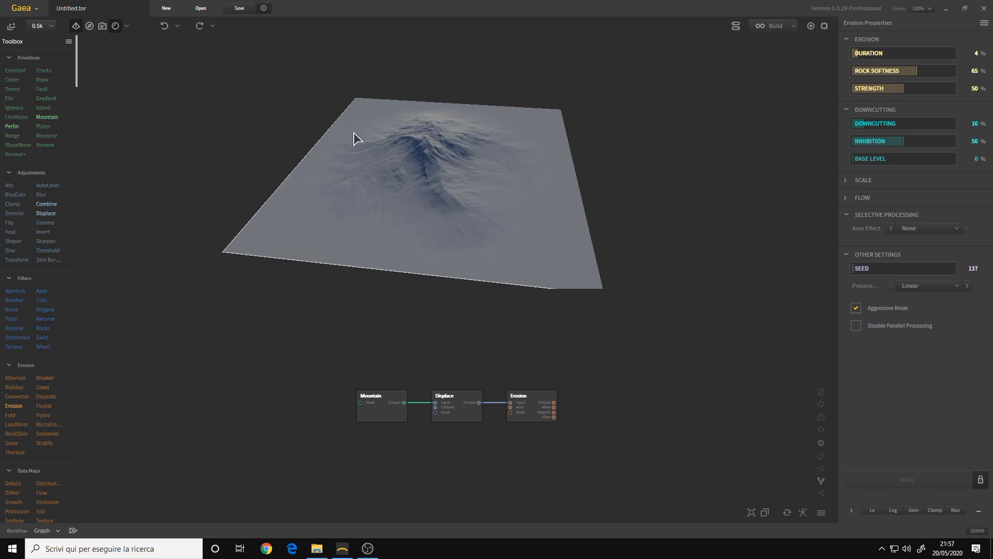
{"action": "left_click_drag", "start_coordinate": [455, 216], "coordinate": [470, 175]}
{"action": "scroll", "coordinate": [470, 174], "scroll_direction": "up", "scroll_amount": 4}
{"action": "scroll", "coordinate": [470, 174], "scroll_direction": "down", "scroll_amount": 2}
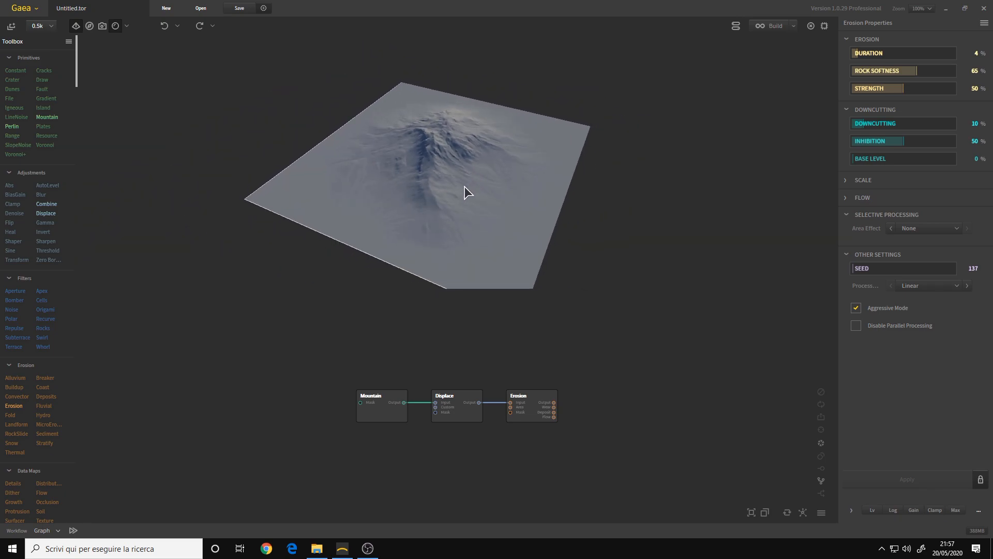
{"action": "scroll", "coordinate": [464, 186], "scroll_direction": "up", "scroll_amount": 2}
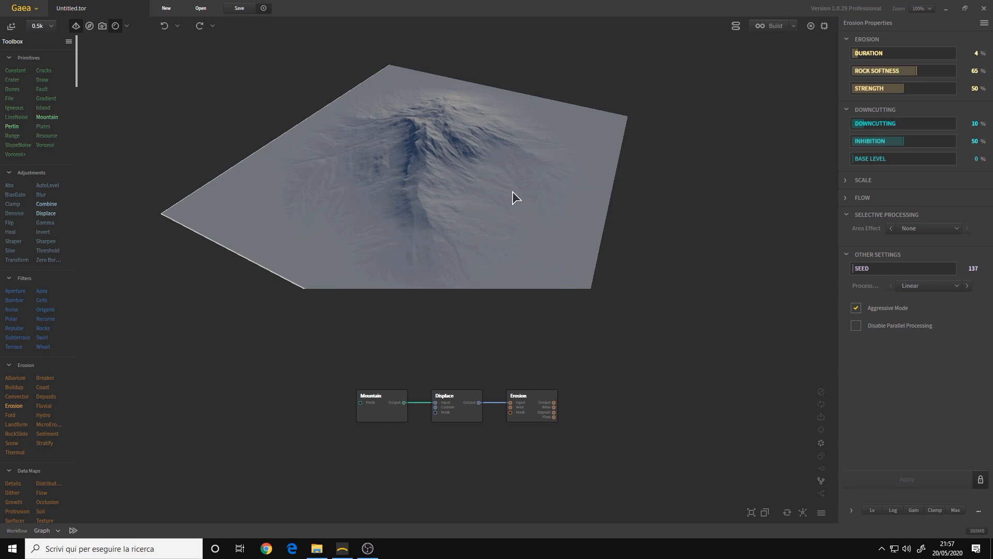
{"action": "mouse_move", "coordinate": [471, 181]}
{"action": "left_mouse_down"}
{"action": "mouse_move", "coordinate": [479, 187]}
{"action": "mouse_move", "coordinate": [466, 162]}
{"action": "mouse_move", "coordinate": [481, 170]}
{"action": "mouse_move", "coordinate": [464, 208]}
{"action": "mouse_move", "coordinate": [372, 199]}
{"action": "mouse_move", "coordinate": [408, 161]}
{"action": "mouse_move", "coordinate": [470, 166]}
{"action": "mouse_move", "coordinate": [494, 193]}
{"action": "mouse_move", "coordinate": [486, 164]}
{"action": "mouse_move", "coordinate": [474, 203]}
{"action": "mouse_move", "coordinate": [485, 190]}
{"action": "left_mouse_up"}
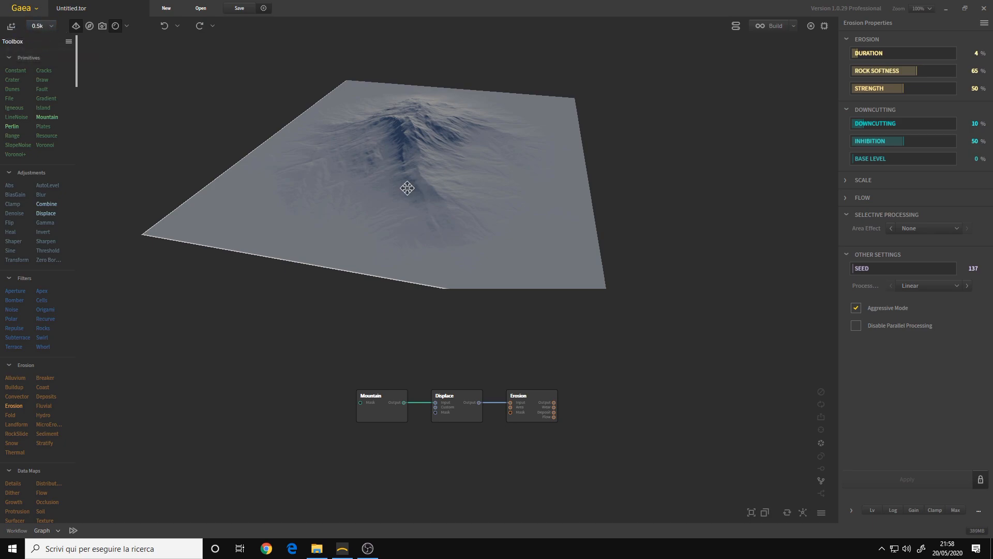
{"action": "scroll", "coordinate": [414, 189], "scroll_direction": "up", "scroll_amount": 6}
{"action": "left_click_drag", "start_coordinate": [444, 157], "coordinate": [429, 171]}
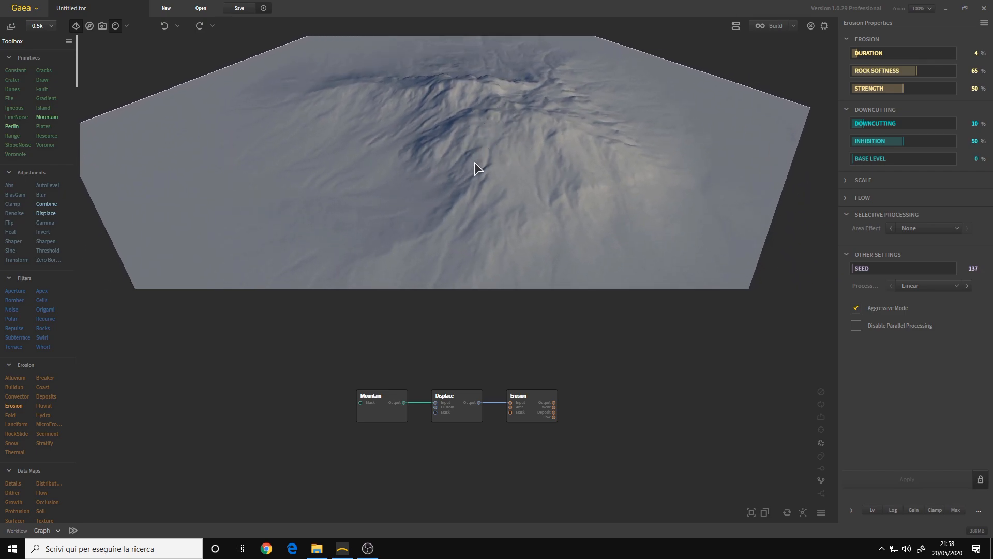
{"action": "left_click_drag", "start_coordinate": [492, 153], "coordinate": [455, 150]}
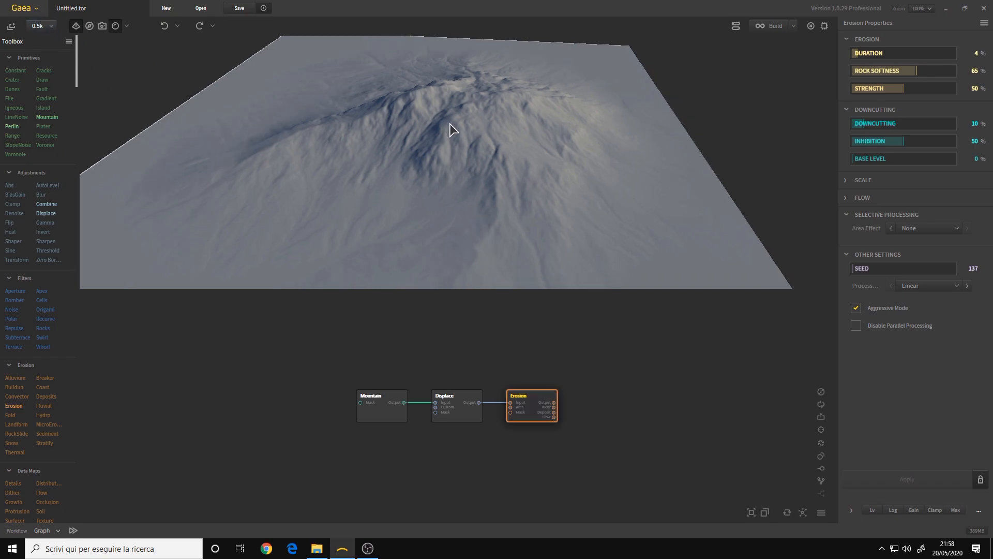
Look through the viewport preview resolution options from 0.5k to 4k
{"action": "left_click", "coordinate": [50, 27]}
{"action": "left_click_drag", "start_coordinate": [458, 130], "coordinate": [475, 99]}
{"action": "left_click_drag", "start_coordinate": [481, 136], "coordinate": [487, 135]}
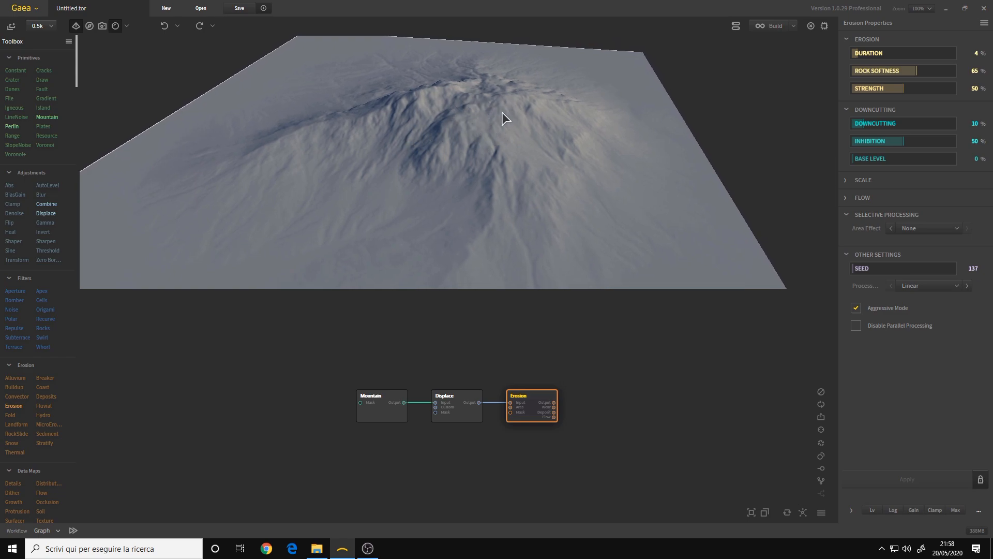
{"action": "left_click", "coordinate": [41, 26]}
{"action": "left_click", "coordinate": [20, 68]}
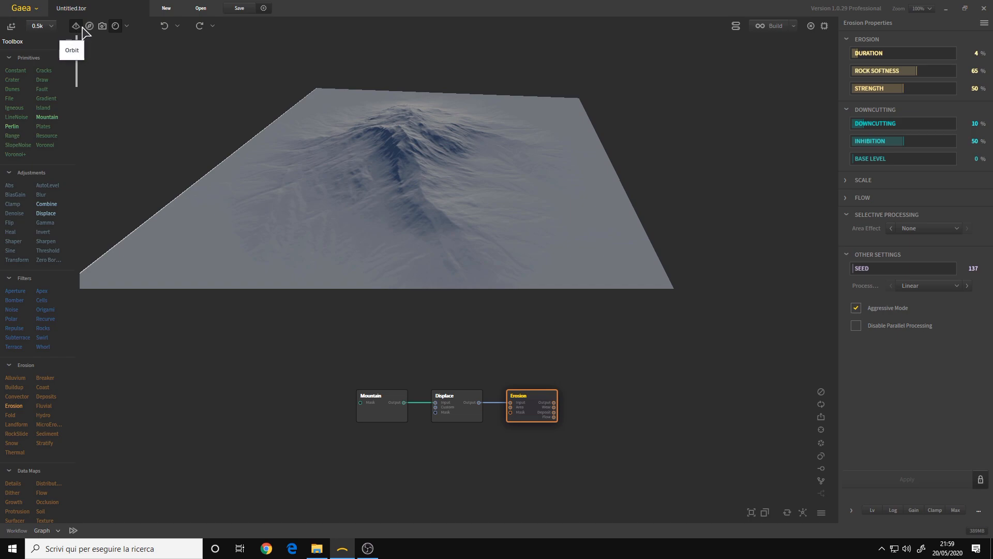
Switch the 3D viewport to the free-flight camera, fly back and forth over the mountain, and return to Orbit mode
{"action": "left_click_drag", "start_coordinate": [454, 148], "coordinate": [175, 110]}
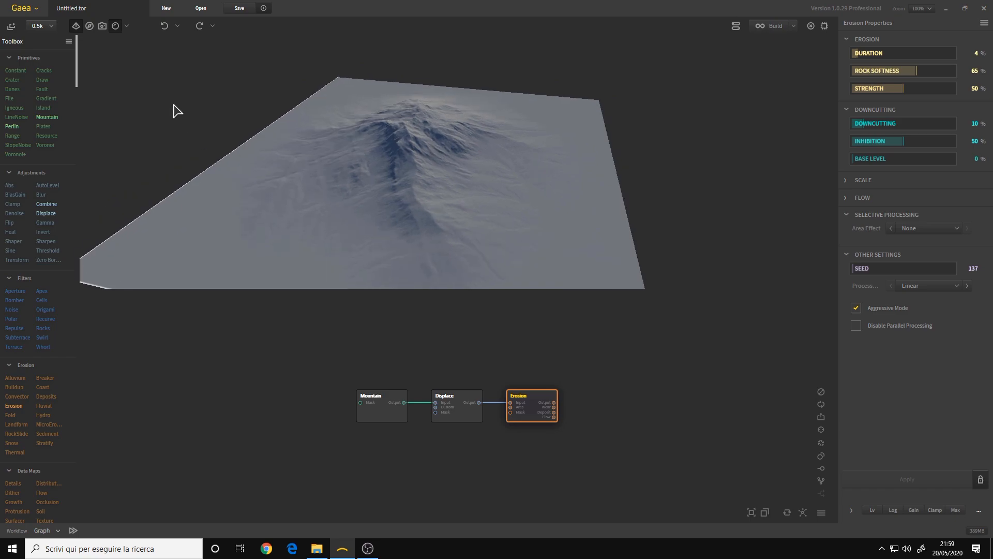
{"action": "left_click", "coordinate": [90, 28]}
{"action": "left_click_drag", "start_coordinate": [542, 179], "coordinate": [355, 204]}
{"action": "key", "text": "s"}
{"action": "key", "text": "w"}
{"action": "key", "text": "s"}
{"action": "key", "text": "w"}
{"action": "key", "text": "s"}
{"action": "key", "text": "w"}
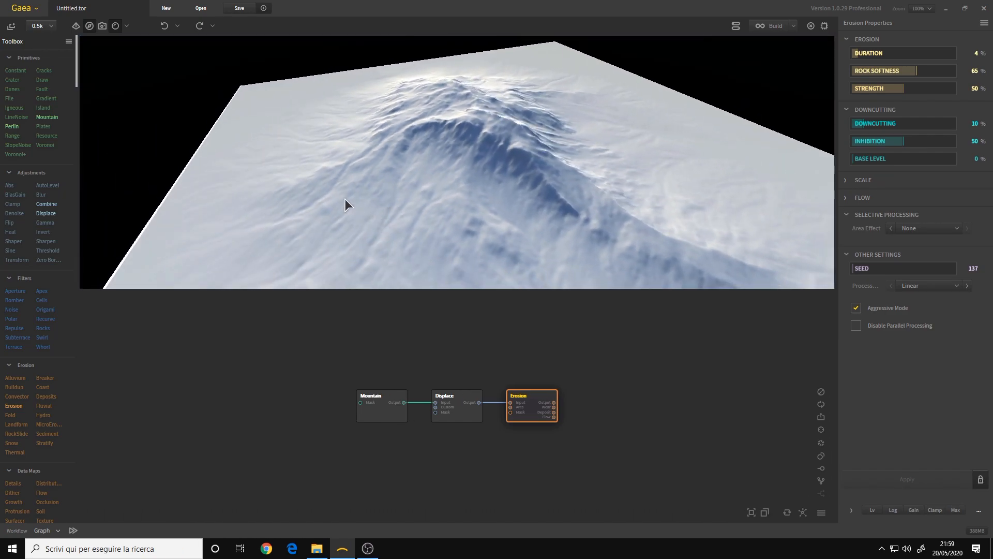
{"action": "left_click", "coordinate": [75, 26]}
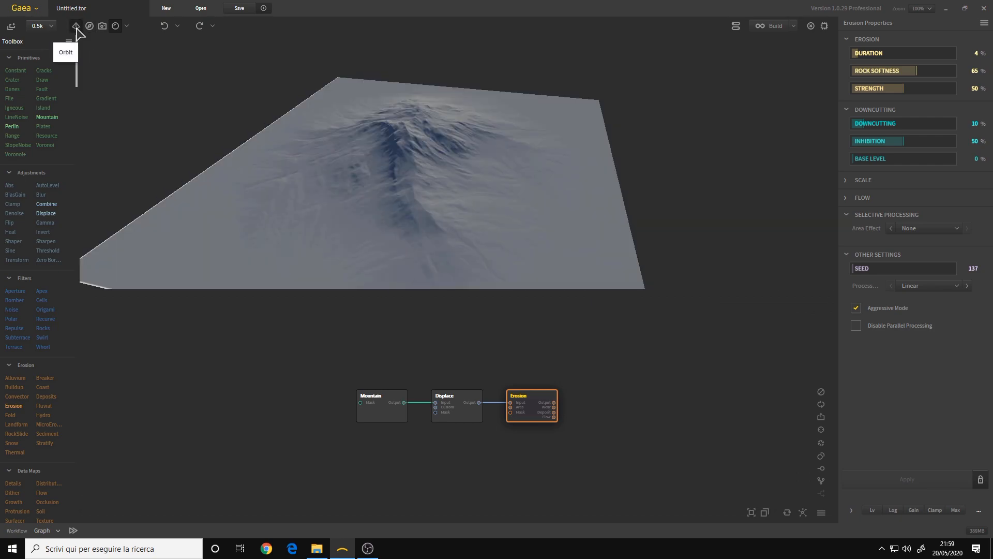
Show and hide the 2D viewport, and view the terrain in the secondary 2D viewport's Map Viewer window before closing it
{"action": "left_click", "coordinate": [103, 27]}
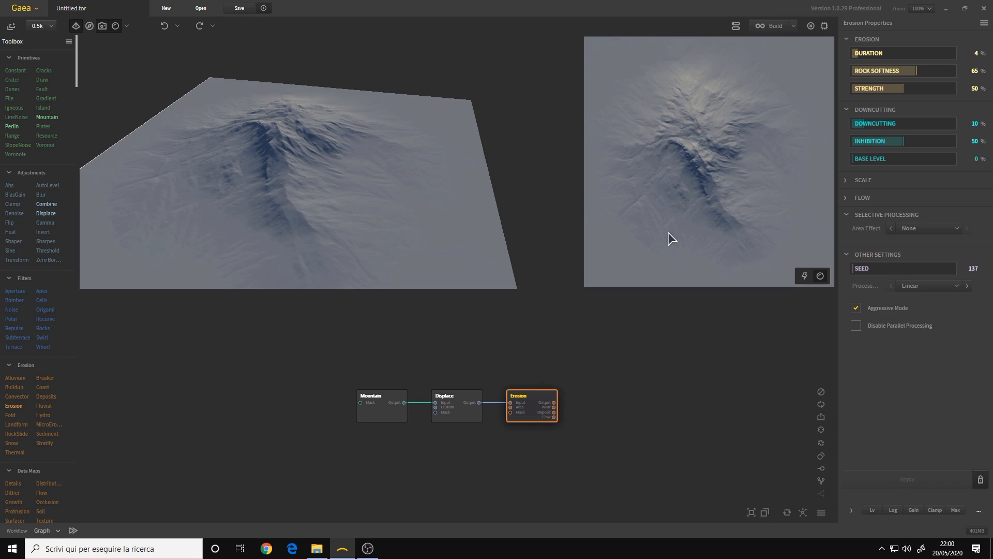
{"action": "left_click", "coordinate": [114, 26]}
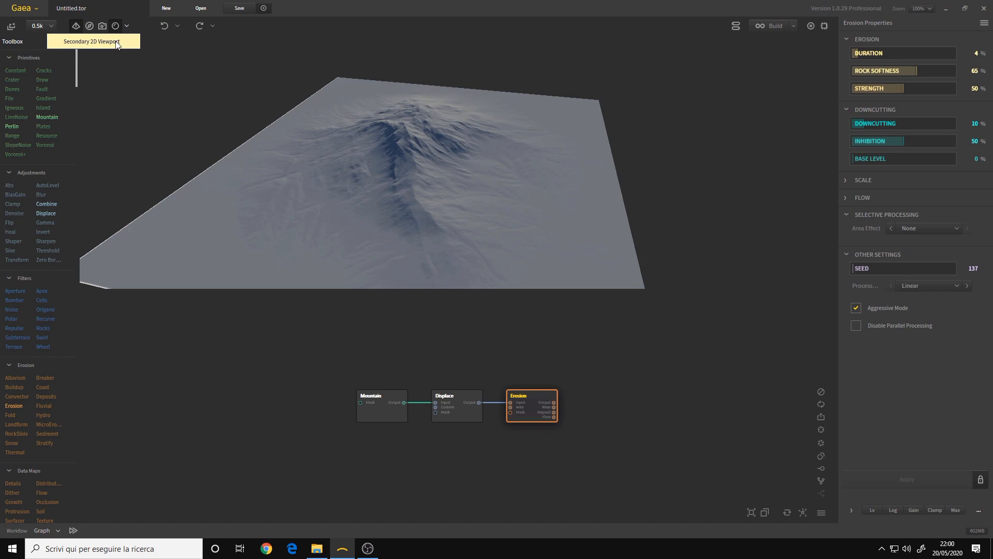
{"action": "left_click_drag", "start_coordinate": [126, 26], "coordinate": [339, 36]}
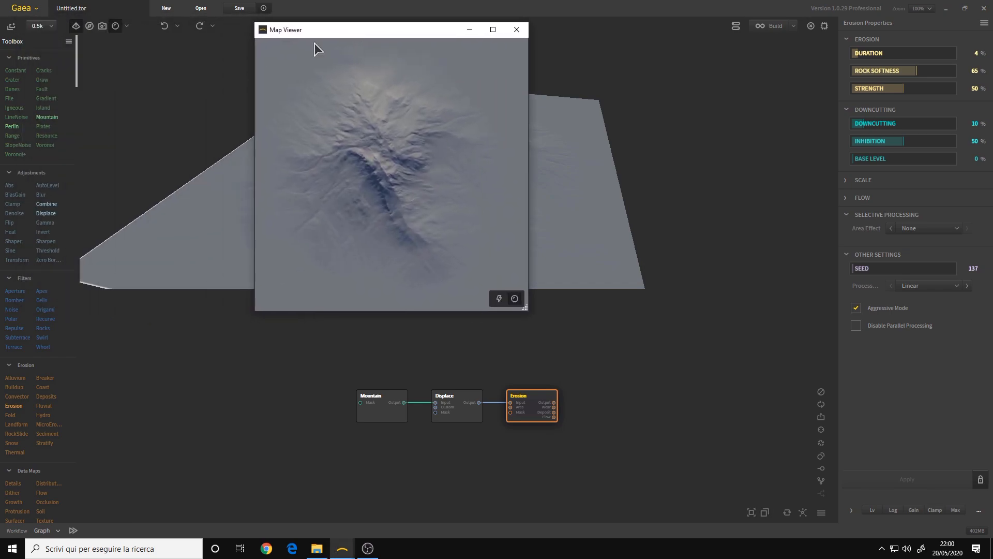
{"action": "left_click", "coordinate": [127, 29]}
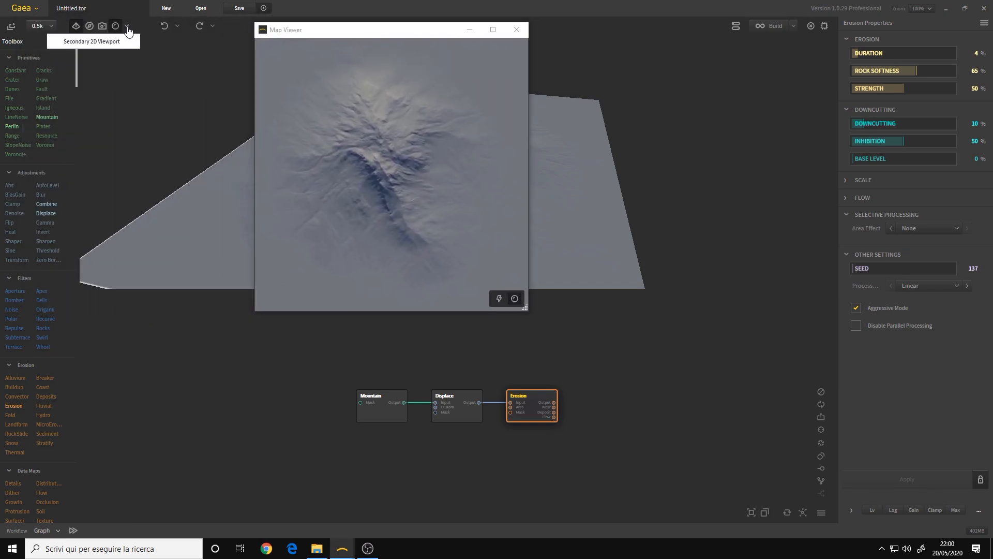
{"action": "left_click", "coordinate": [102, 45]}
{"action": "left_click_drag", "start_coordinate": [414, 32], "coordinate": [450, 62]}
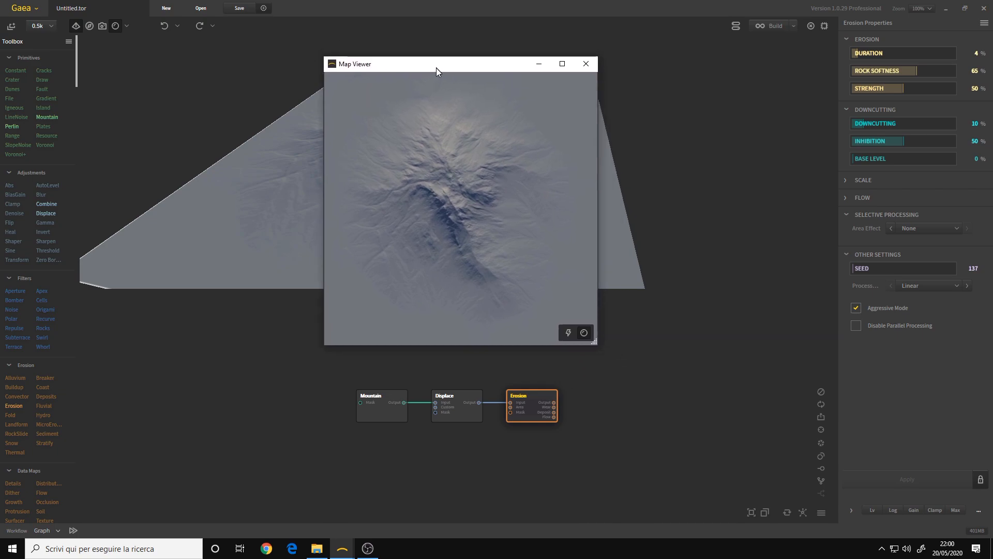
{"action": "left_click", "coordinate": [553, 60]}
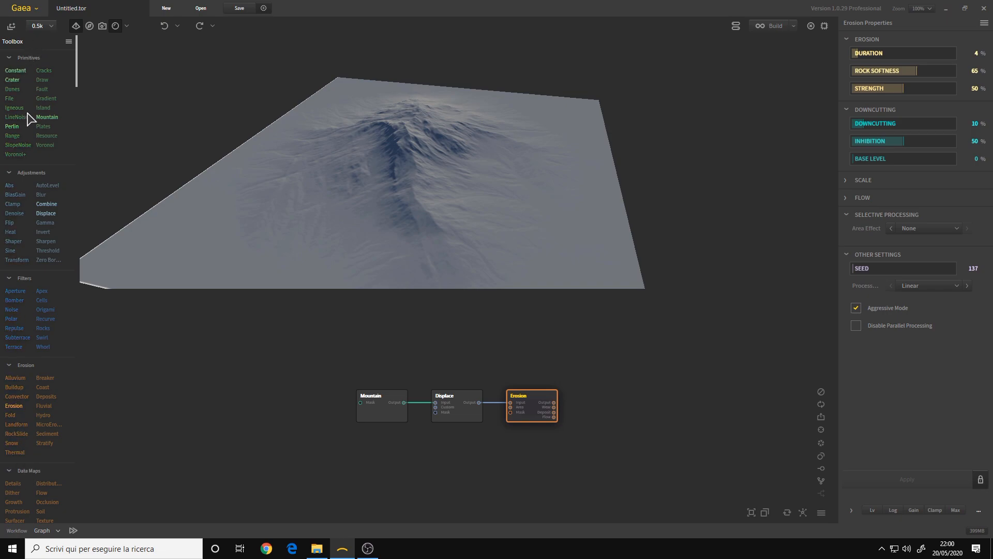
Look through the Primitives nodes offered for the graph, and close the list without adding a node
{"action": "left_click_drag", "start_coordinate": [76, 61], "coordinate": [88, 7]}
{"action": "left_click", "coordinate": [383, 336]}
{"action": "left_click_drag", "start_coordinate": [261, 328], "coordinate": [644, 482]}
{"action": "left_click", "coordinate": [284, 377]}
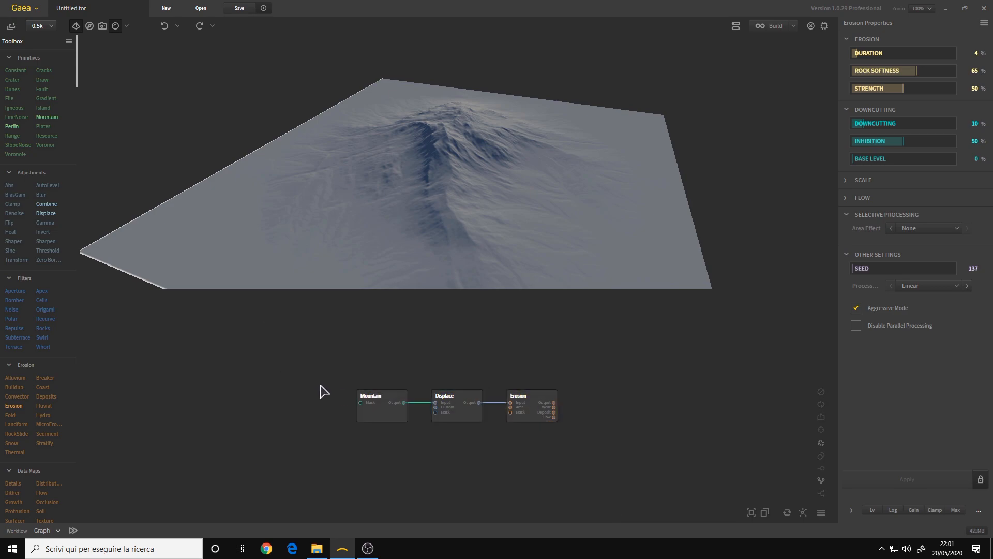
{"action": "right_click", "coordinate": [314, 376]}
{"action": "mouse_move", "coordinate": [268, 412]}
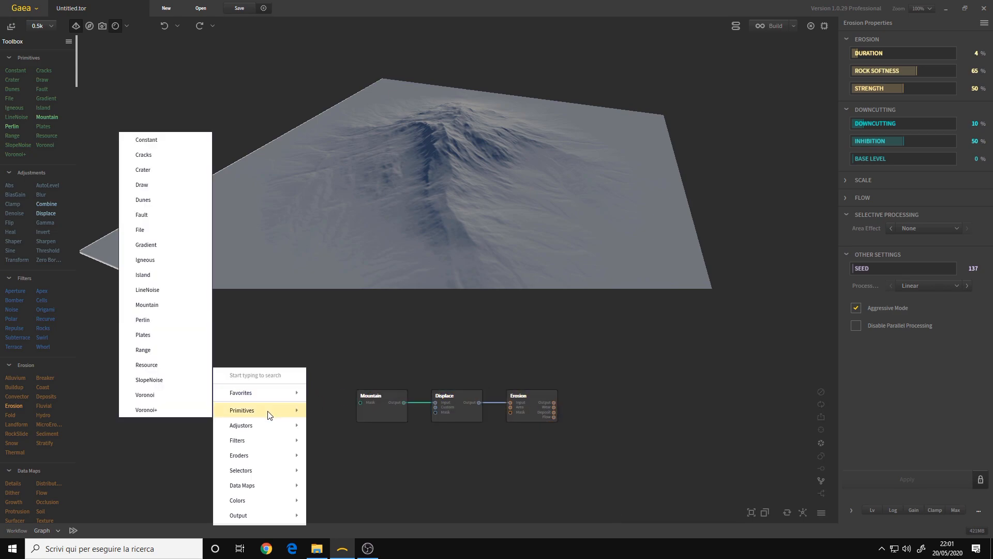
{"action": "left_click", "coordinate": [402, 355]}
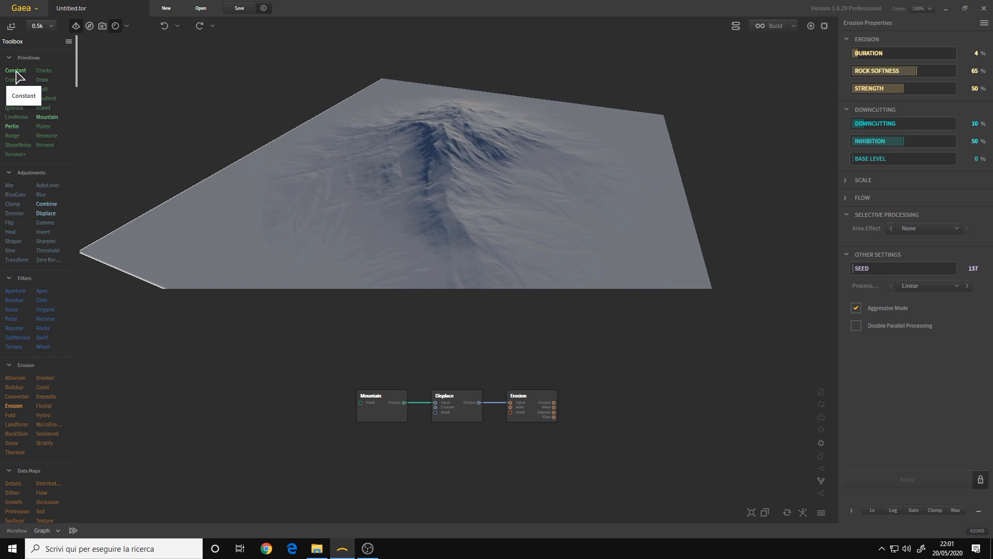
Add a Dunes primitive node to the empty graph area before the Mountain node, and check the graph's node categories
{"action": "left_click_drag", "start_coordinate": [15, 75], "coordinate": [246, 413]}
{"action": "left_click_drag", "start_coordinate": [454, 193], "coordinate": [286, 441]}
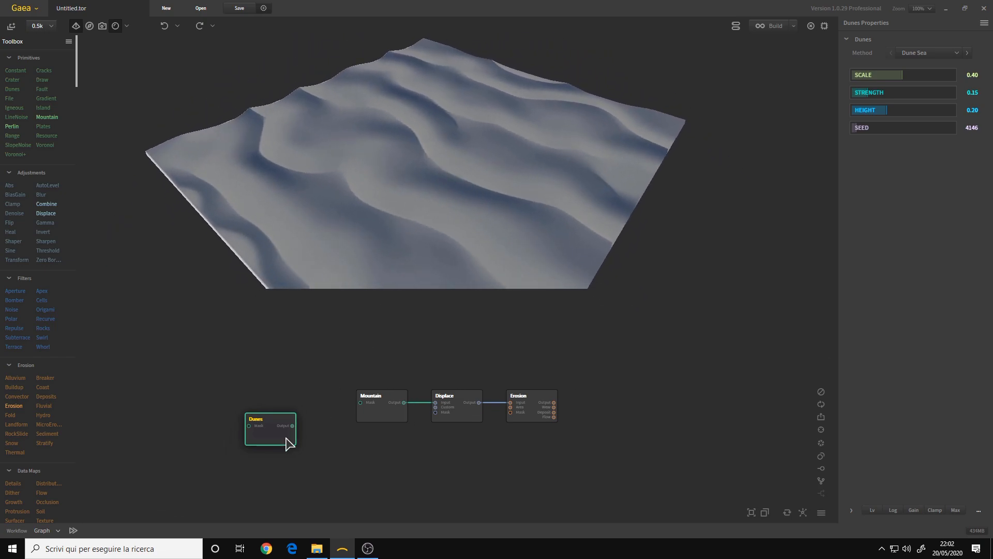
{"action": "right_click", "coordinate": [325, 375]}
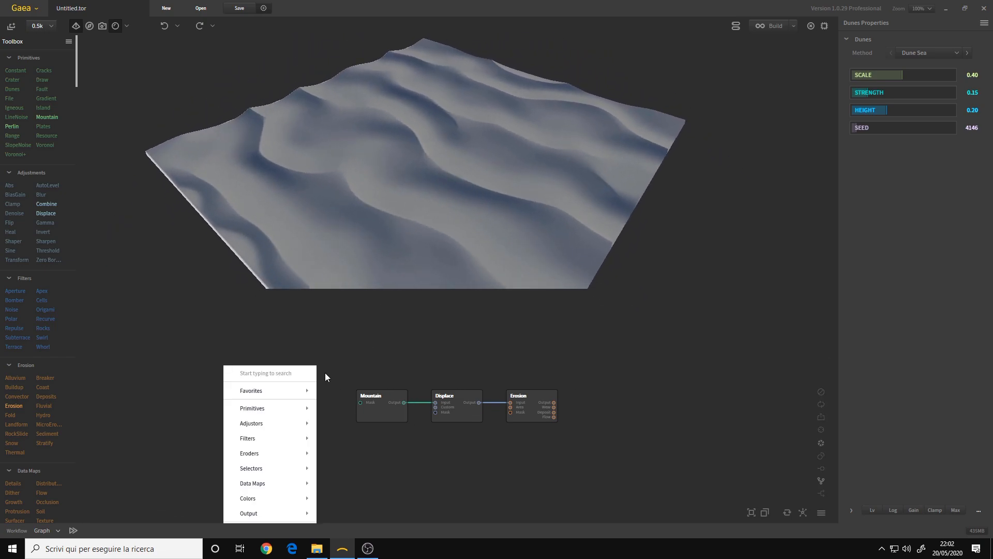
{"action": "mouse_move", "coordinate": [284, 415]}
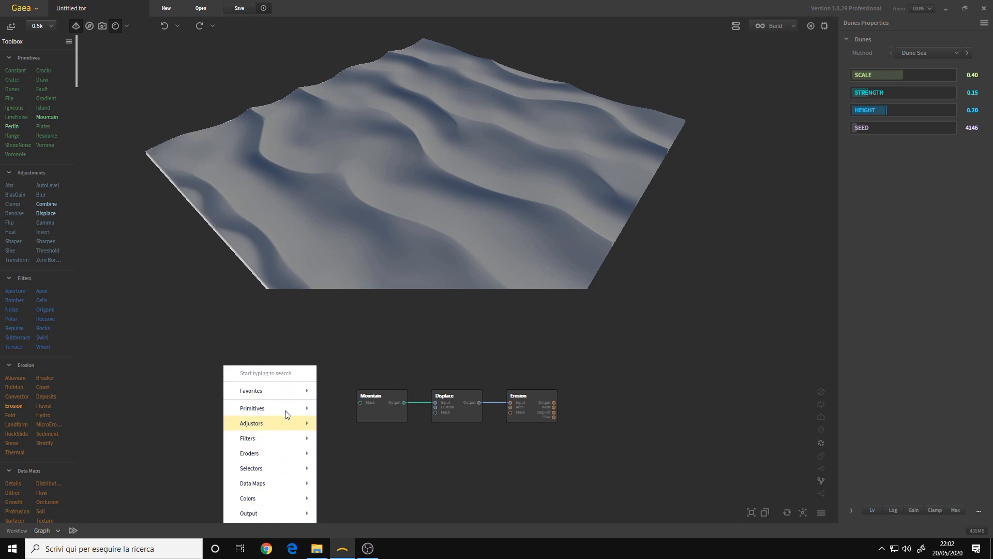
{"action": "left_click", "coordinate": [173, 418]}
Delete the Dunes node from the graph and select the Erosion node
{"action": "left_click", "coordinate": [264, 427]}
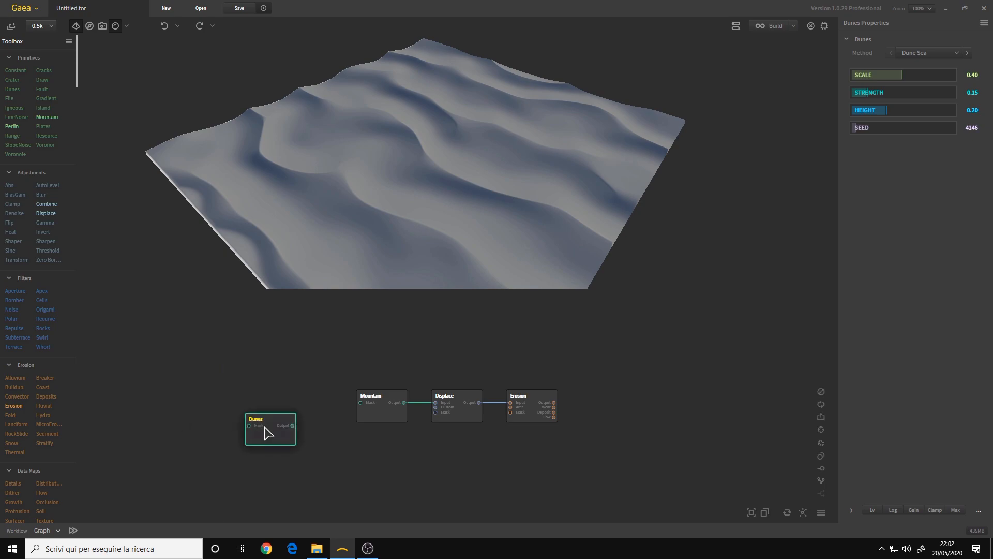
{"action": "key", "text": "Delete"}
{"action": "left_click", "coordinate": [538, 414]}
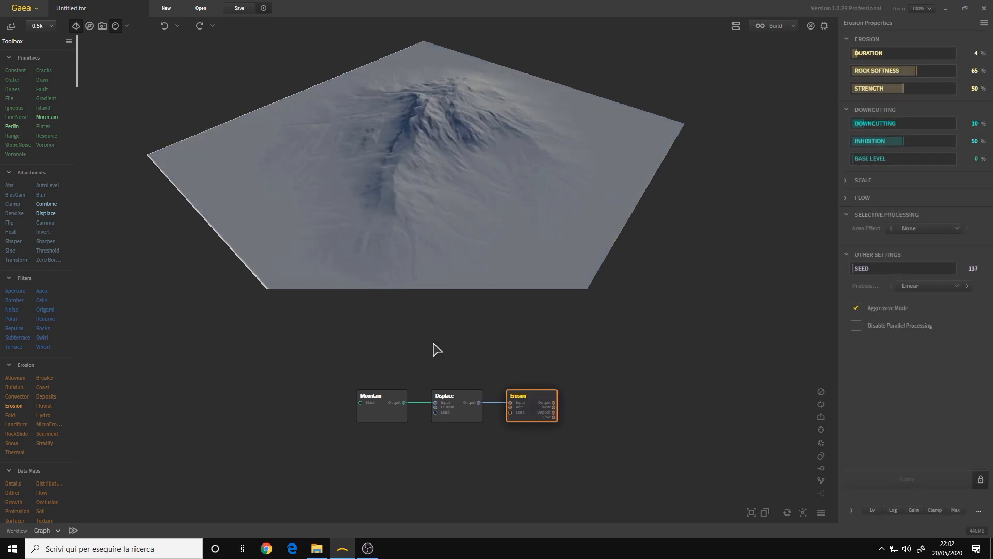
Compare the properties of the Displace and Erosion nodes and examine the eroded mountain in the 3D viewport
{"action": "left_click_drag", "start_coordinate": [464, 162], "coordinate": [438, 171]}
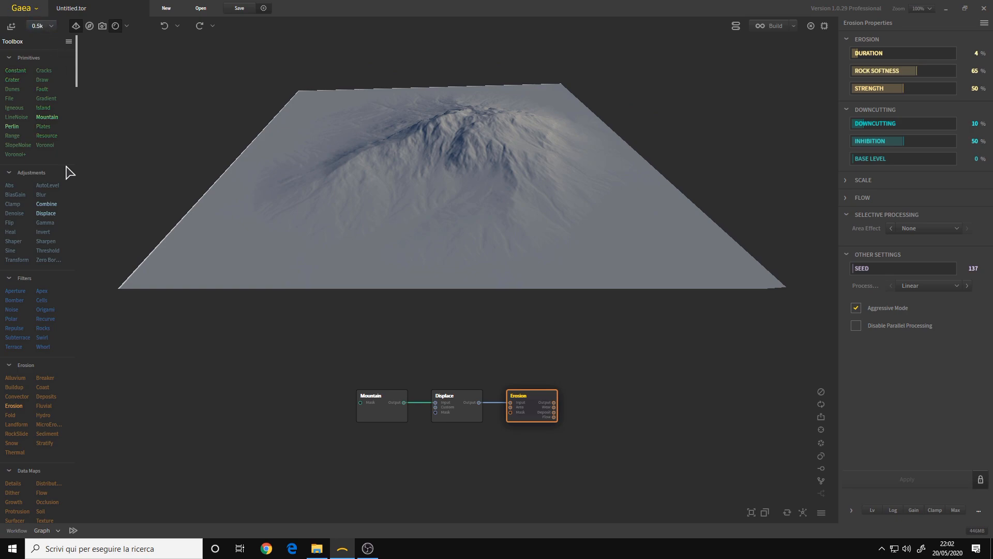
{"action": "left_click_drag", "start_coordinate": [465, 207], "coordinate": [541, 168]}
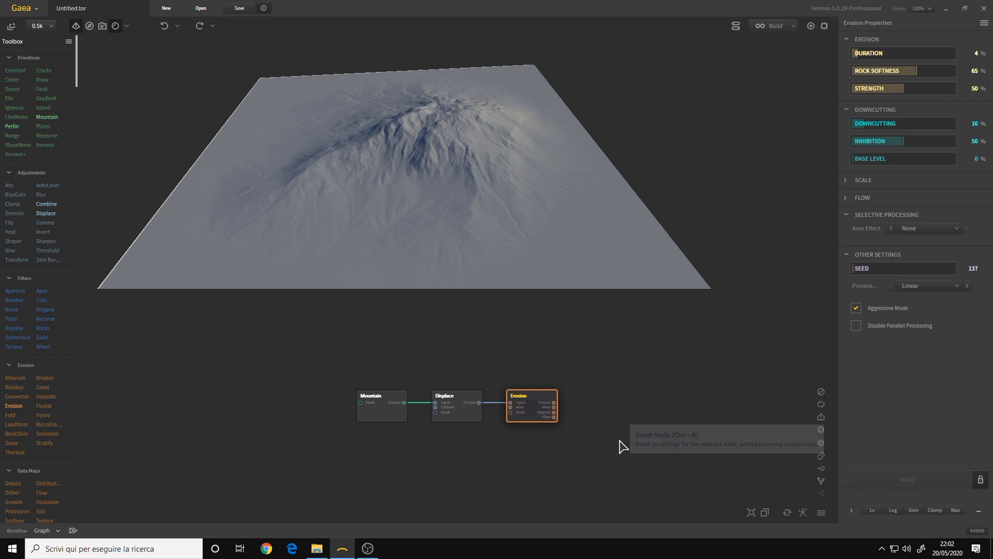
{"action": "left_click", "coordinate": [469, 410]}
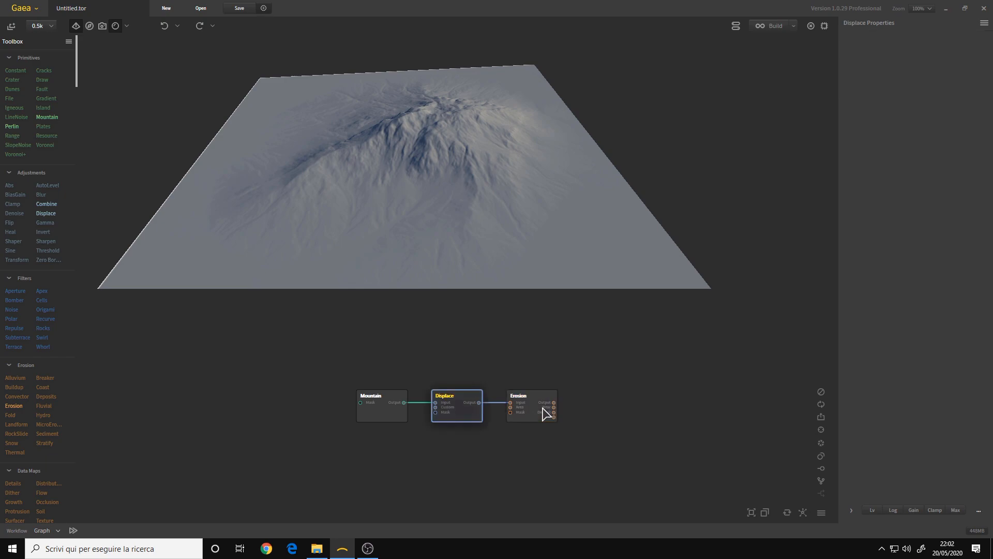
{"action": "left_click", "coordinate": [538, 407]}
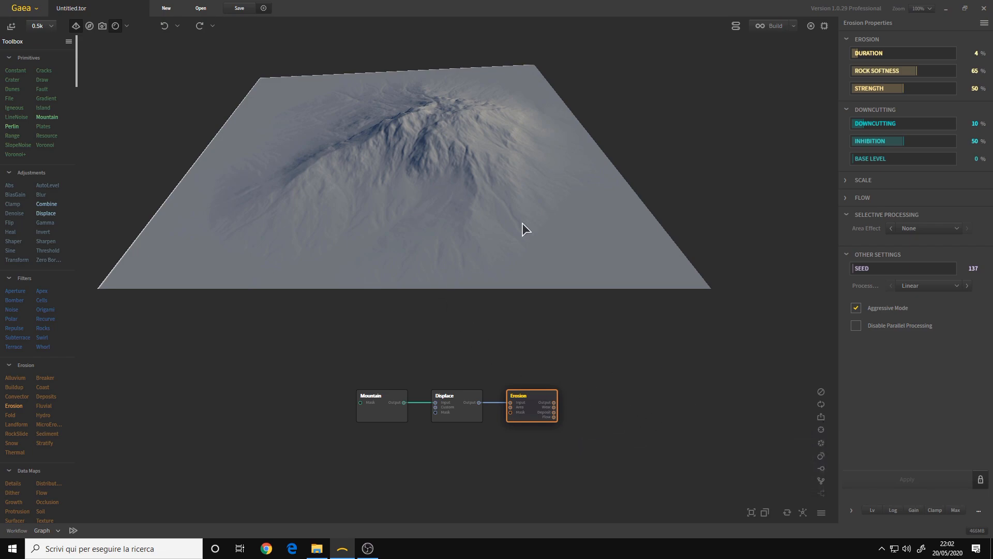
{"action": "left_click_drag", "start_coordinate": [543, 213], "coordinate": [451, 211]}
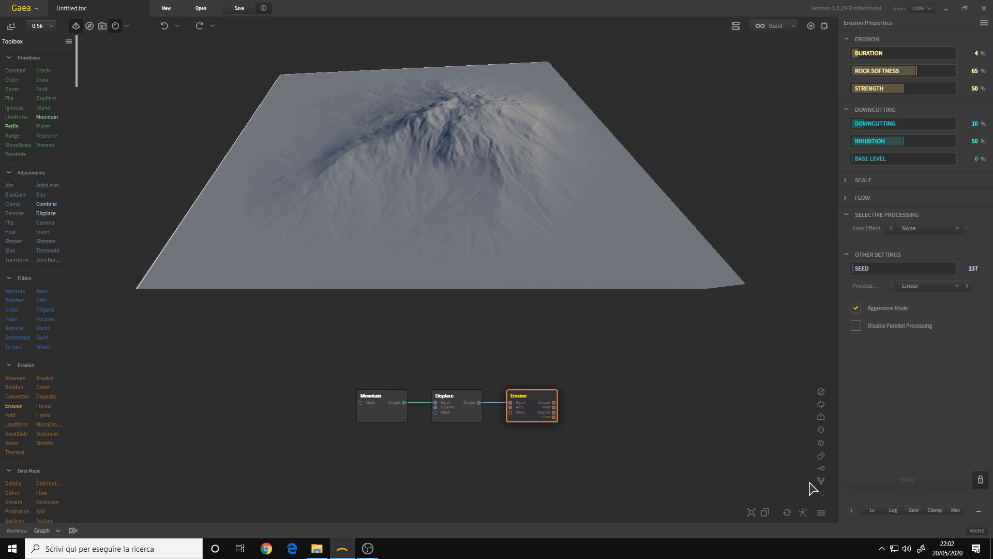
Navigate around the node graph and select the Displace and Erosion nodes in turn to compare their terrain
{"action": "left_click", "coordinate": [755, 514]}
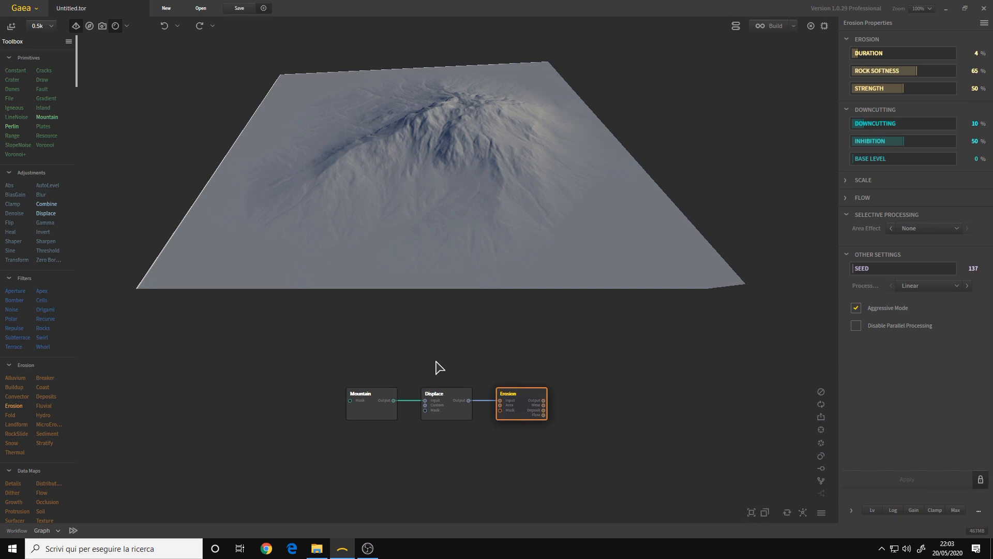
{"action": "middle_click_drag", "start_coordinate": [441, 370], "coordinate": [407, 390]}
{"action": "left_click", "coordinate": [407, 389]}
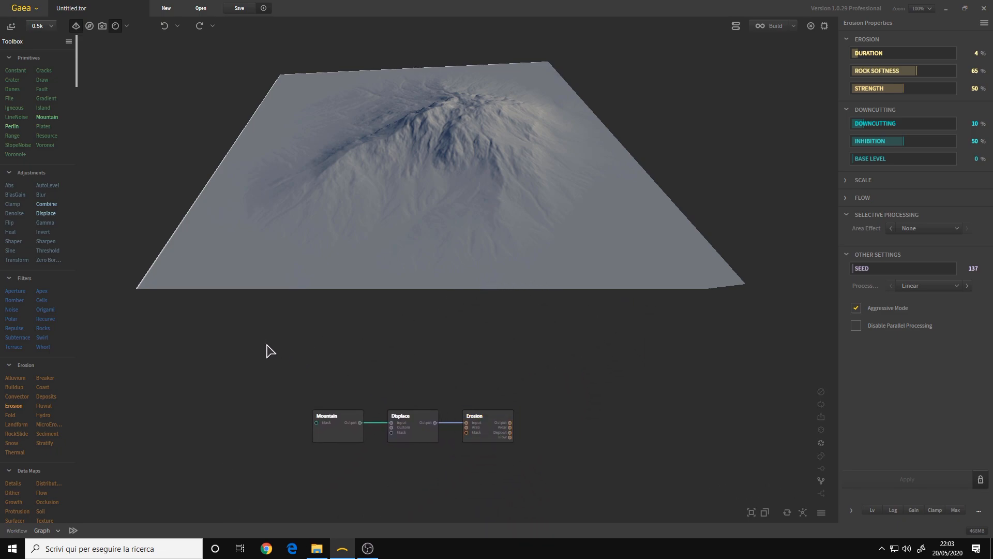
{"action": "left_click_drag", "start_coordinate": [242, 345], "coordinate": [219, 368]}
{"action": "left_click", "coordinate": [219, 368]}
{"action": "left_click", "coordinate": [340, 438]}
{"action": "left_click", "coordinate": [419, 414]}
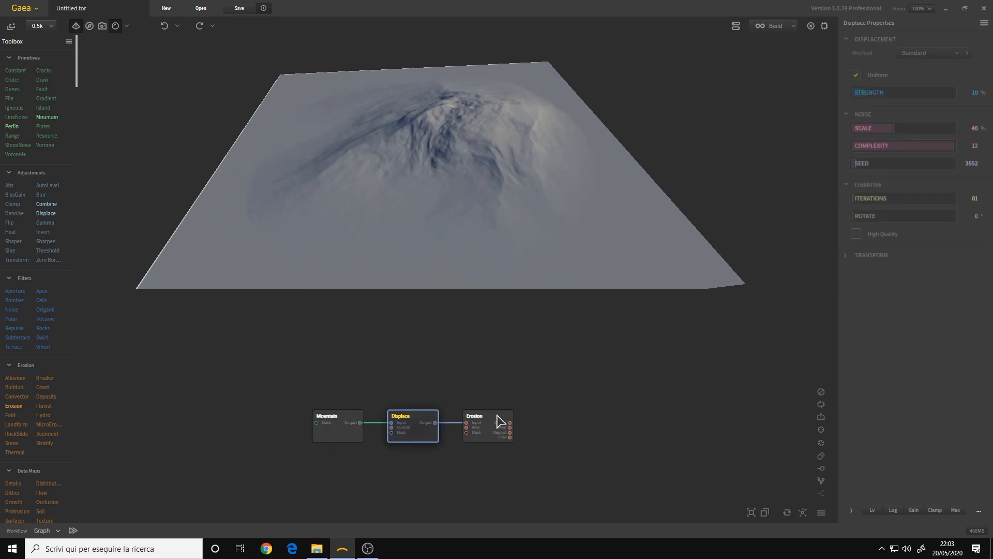
{"action": "left_click", "coordinate": [500, 423]}
{"action": "left_click", "coordinate": [582, 392]}
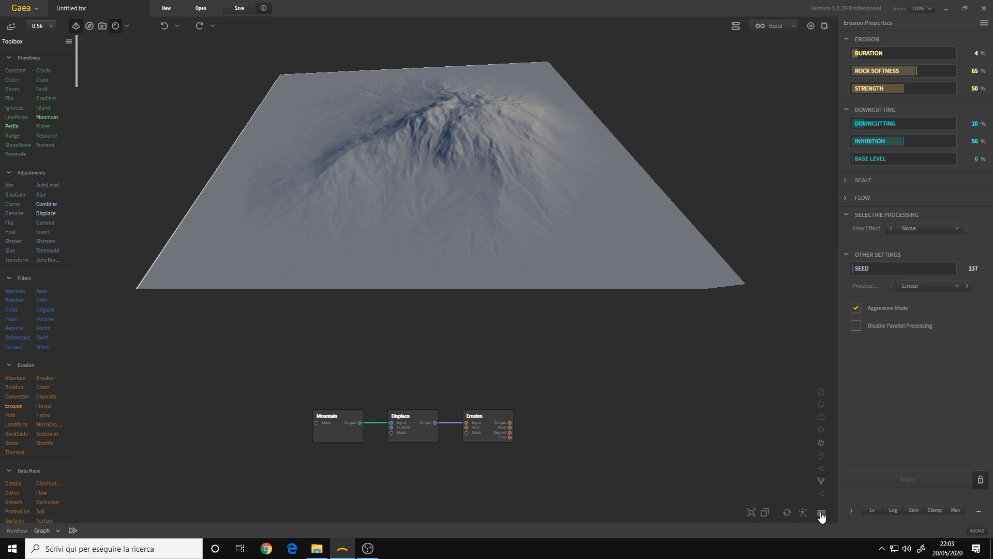
Refit the node graph to show all three nodes, and explore it through the overview map and zoom controls
{"action": "left_click", "coordinate": [751, 513]}
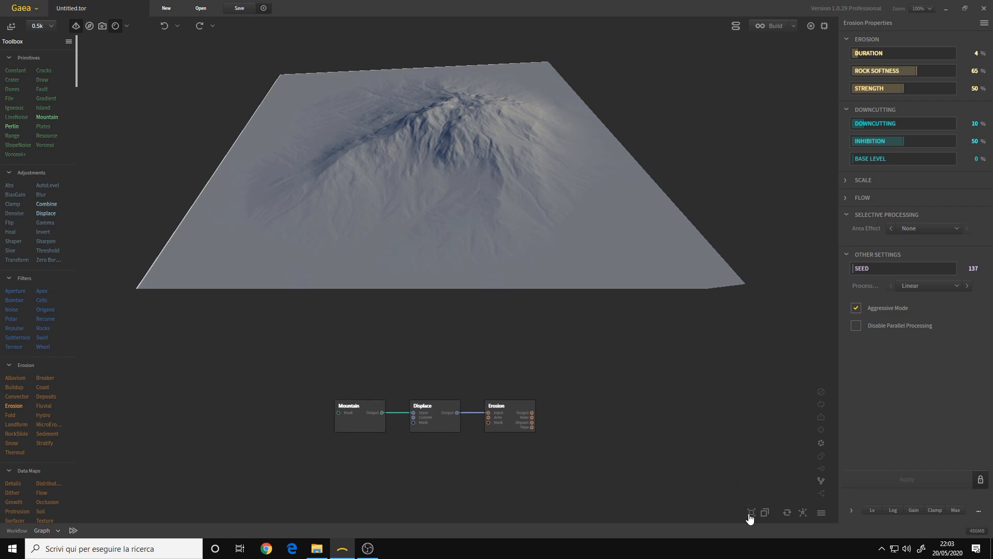
{"action": "scroll", "coordinate": [448, 366], "scroll_direction": "up", "scroll_amount": 5}
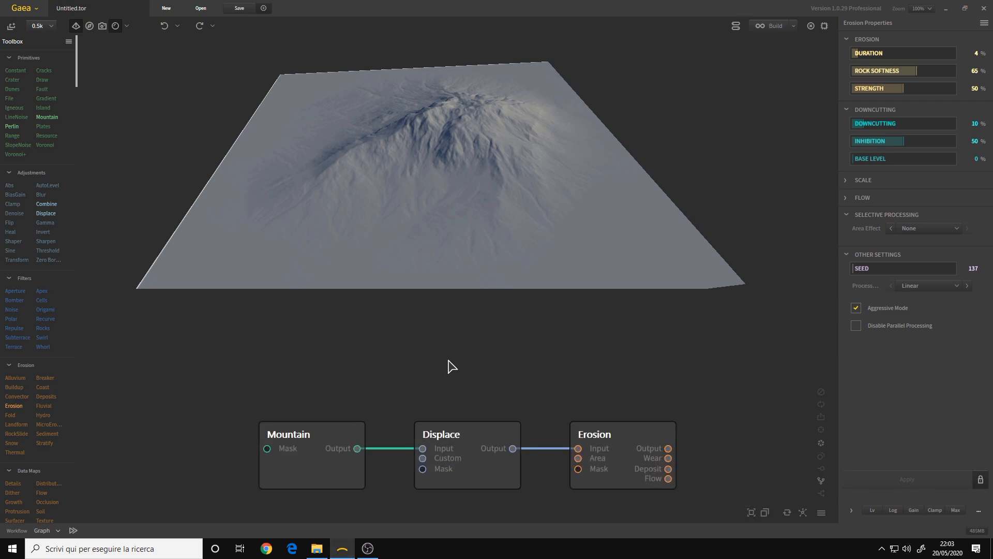
{"action": "left_click", "coordinate": [751, 513]}
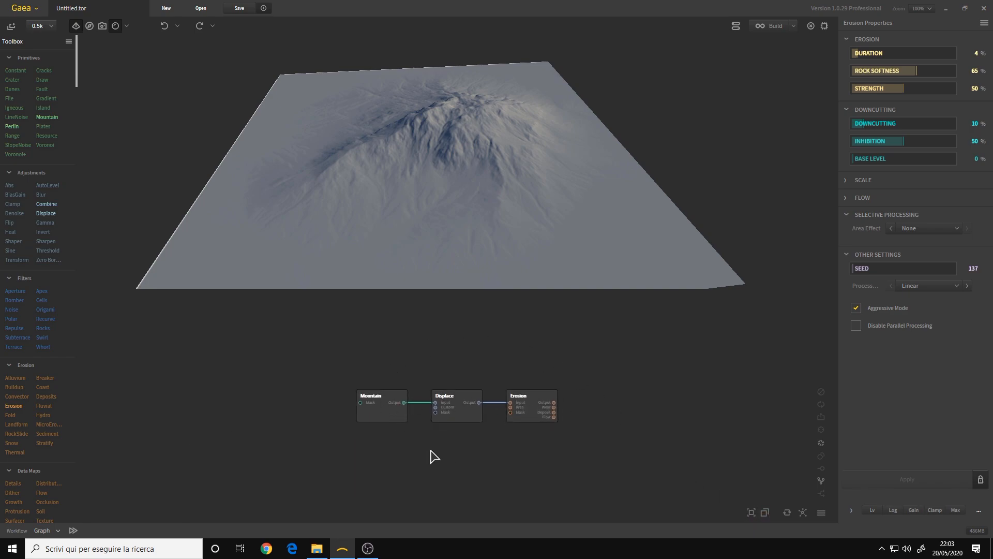
{"action": "left_click", "coordinate": [768, 514]}
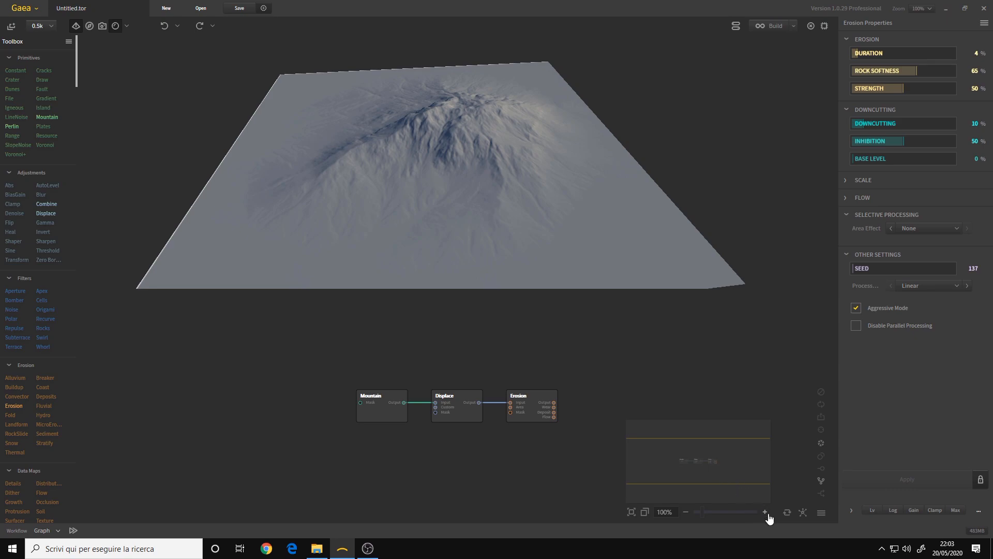
{"action": "left_click_drag", "start_coordinate": [714, 468], "coordinate": [703, 513]}
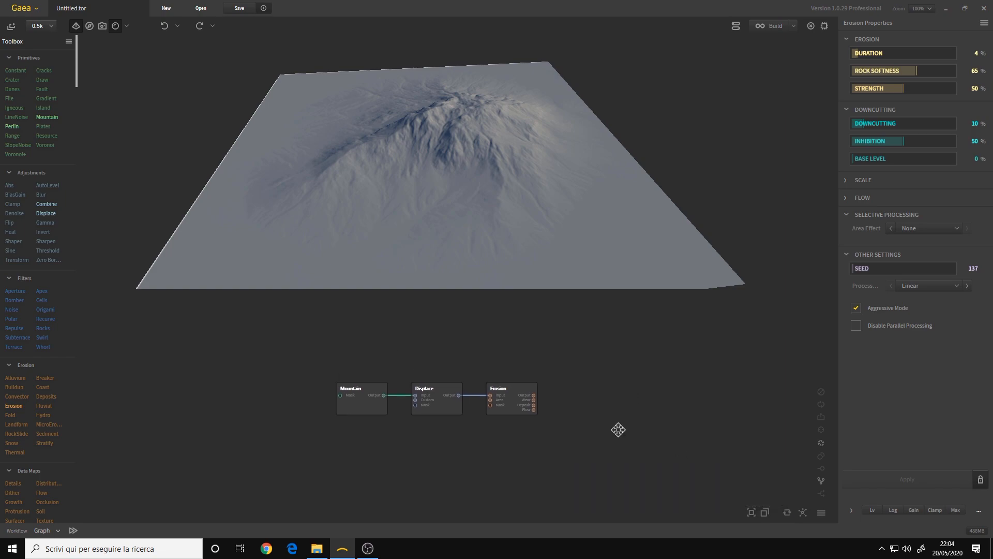
Select the Erosion node, look through the graph's grid, snapping and screenshot options, and close them without changes
{"action": "left_click", "coordinate": [495, 432]}
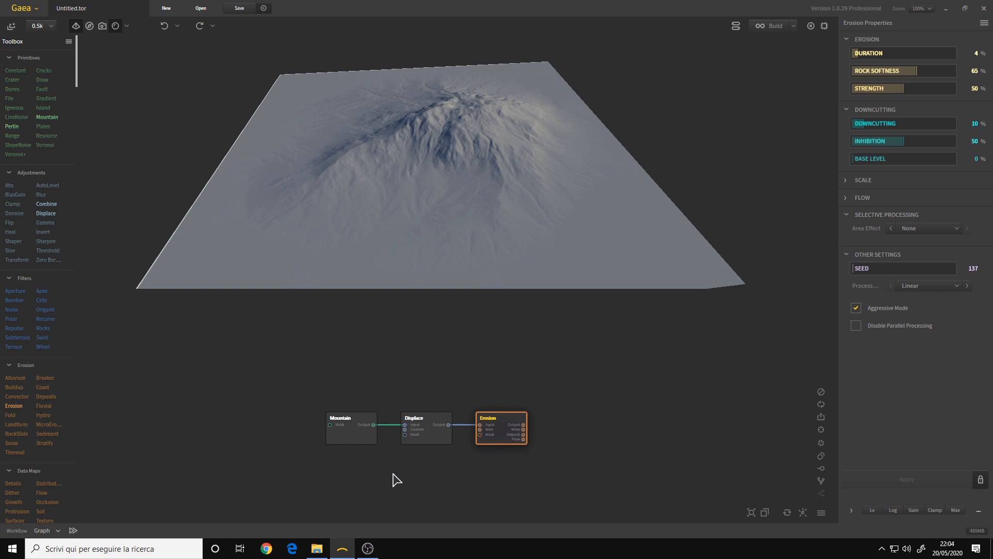
{"action": "left_click", "coordinate": [822, 513]}
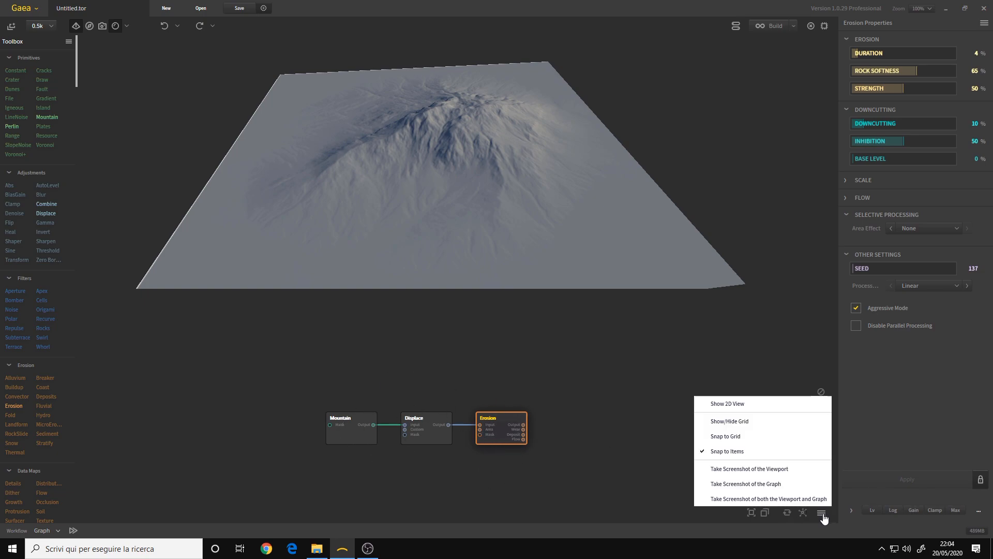
{"action": "left_click", "coordinate": [822, 514]}
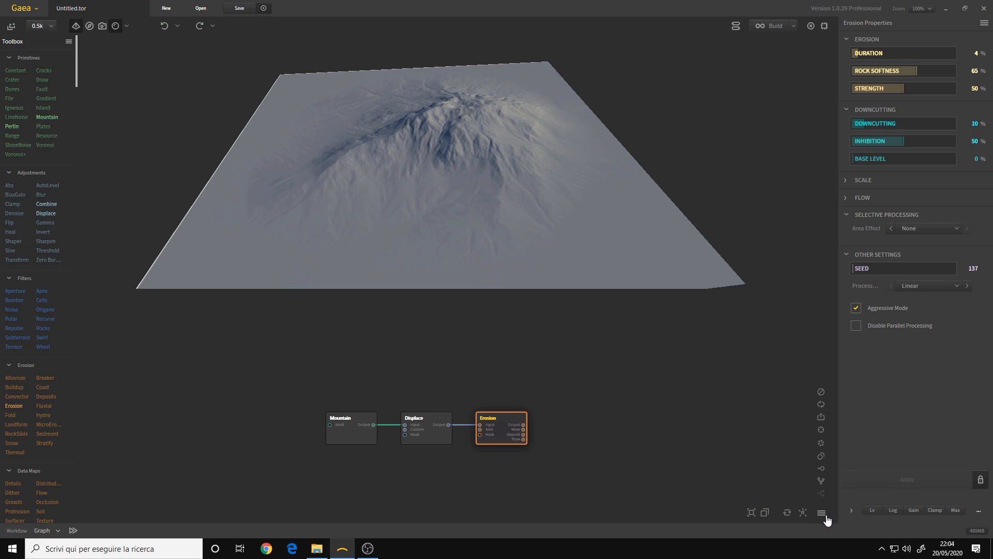
{"action": "left_click", "coordinate": [823, 515]}
{"action": "left_click", "coordinate": [822, 514]}
{"action": "left_click", "coordinate": [822, 514]}
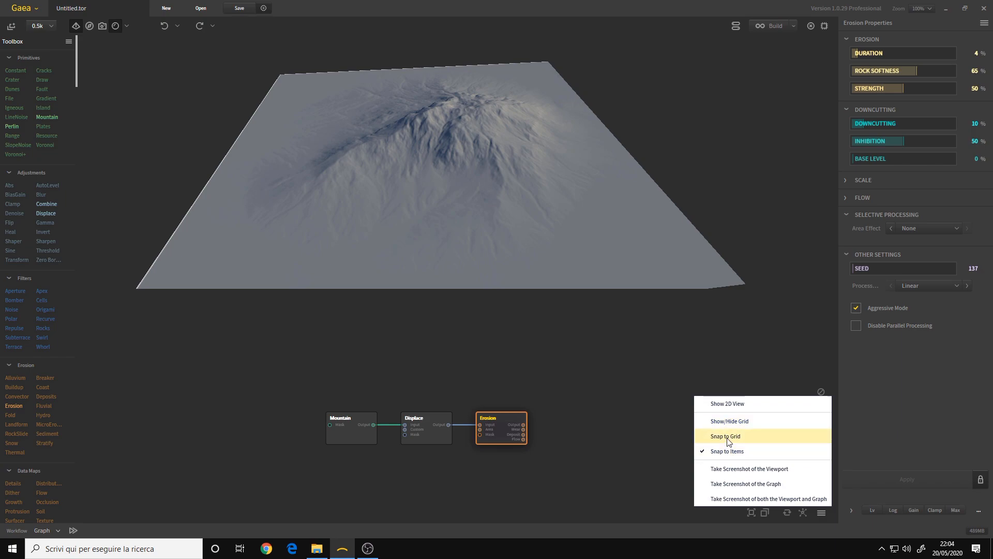
{"action": "left_click", "coordinate": [644, 386]}
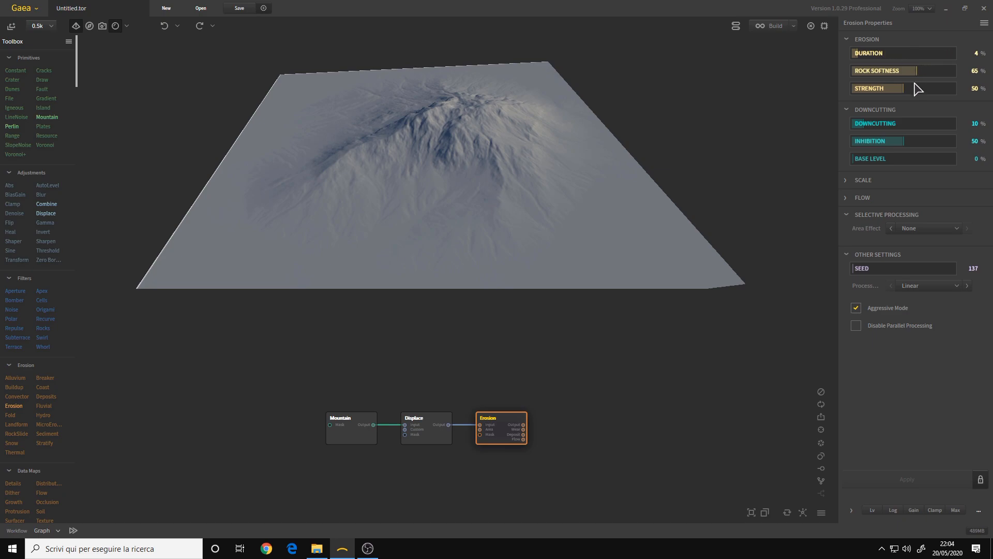
Check the Mountain node's properties and examine the Erosion result in the 3D viewport from several angles
{"action": "left_click", "coordinate": [349, 439]}
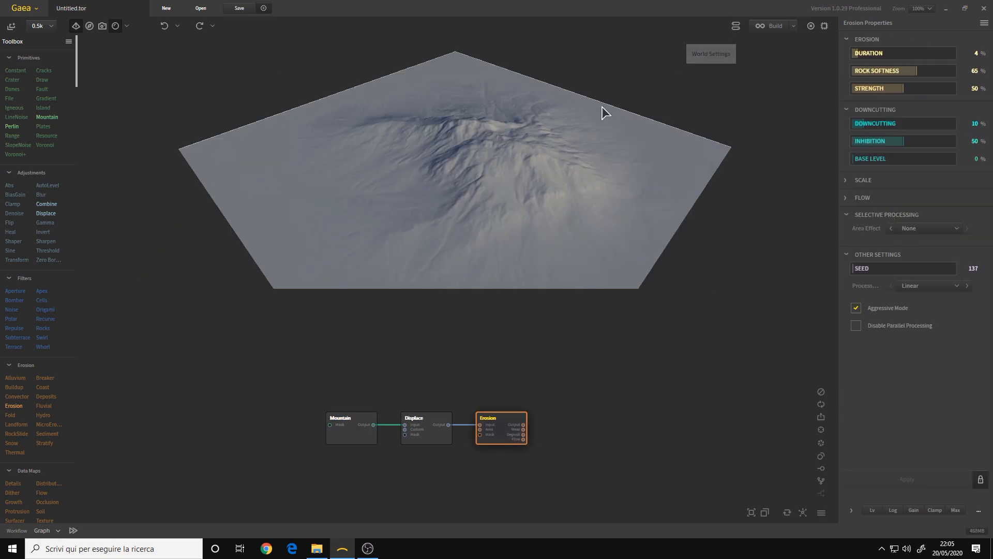
{"action": "mouse_move", "coordinate": [606, 113]}
{"action": "left_mouse_down"}
{"action": "mouse_move", "coordinate": [563, 157]}
{"action": "mouse_move", "coordinate": [621, 101]}
{"action": "left_mouse_up"}
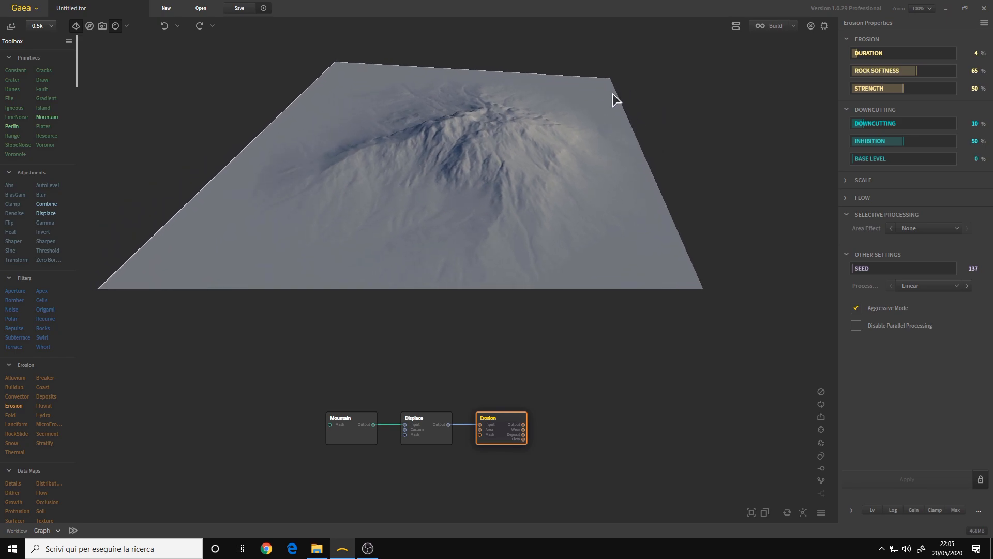
{"action": "left_click_drag", "start_coordinate": [549, 75], "coordinate": [446, 169]}
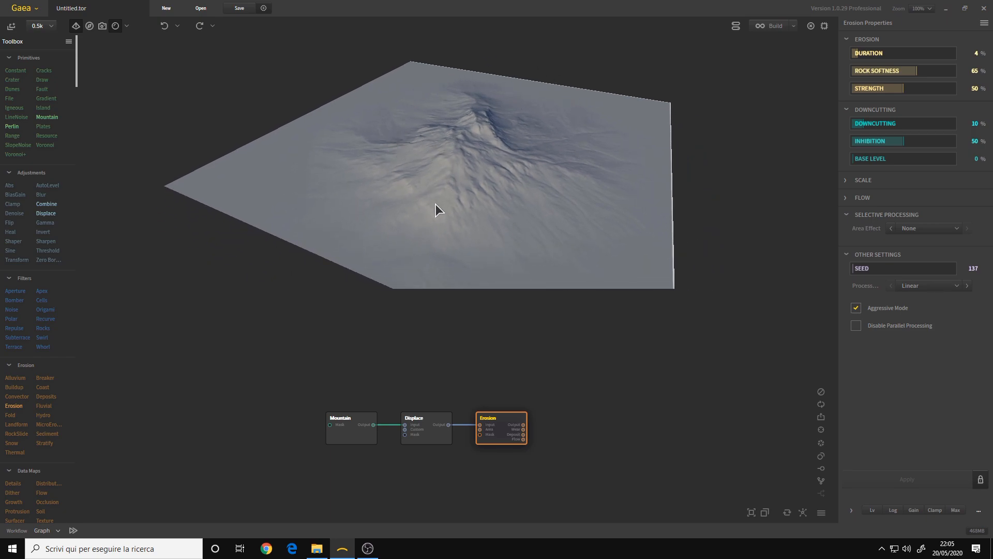
{"action": "left_click_drag", "start_coordinate": [491, 182], "coordinate": [725, 98]}
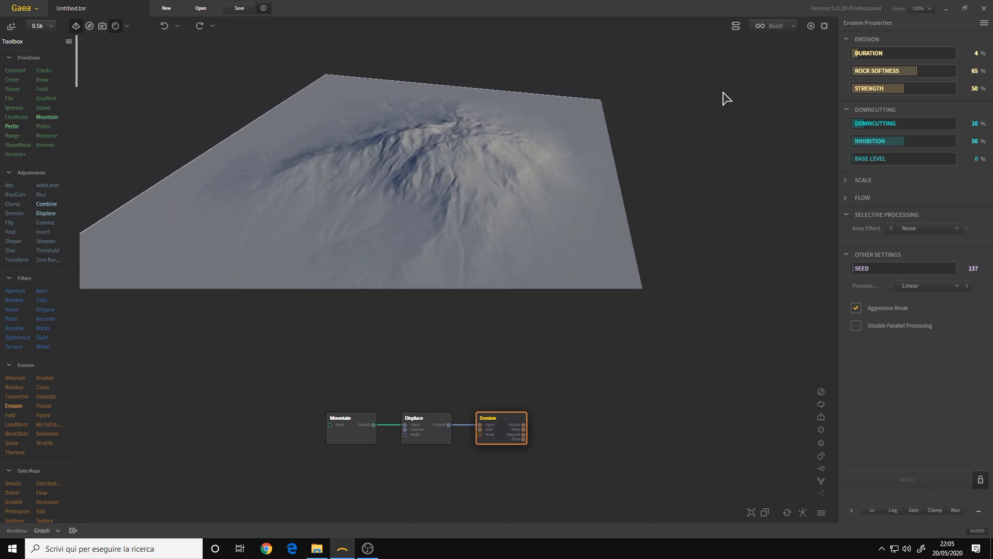
In the world settings, set the sun azimuth to 290°, the sun elevation to 32° and the sun intensity to 1.21
{"action": "left_click", "coordinate": [736, 31]}
{"action": "mouse_move", "coordinate": [629, 72]}
{"action": "left_mouse_down"}
{"action": "mouse_move", "coordinate": [622, 93]}
{"action": "mouse_move", "coordinate": [631, 101]}
{"action": "mouse_move", "coordinate": [659, 78]}
{"action": "mouse_move", "coordinate": [637, 74]}
{"action": "mouse_move", "coordinate": [622, 83]}
{"action": "left_mouse_up"}
{"action": "left_click", "coordinate": [570, 168]}
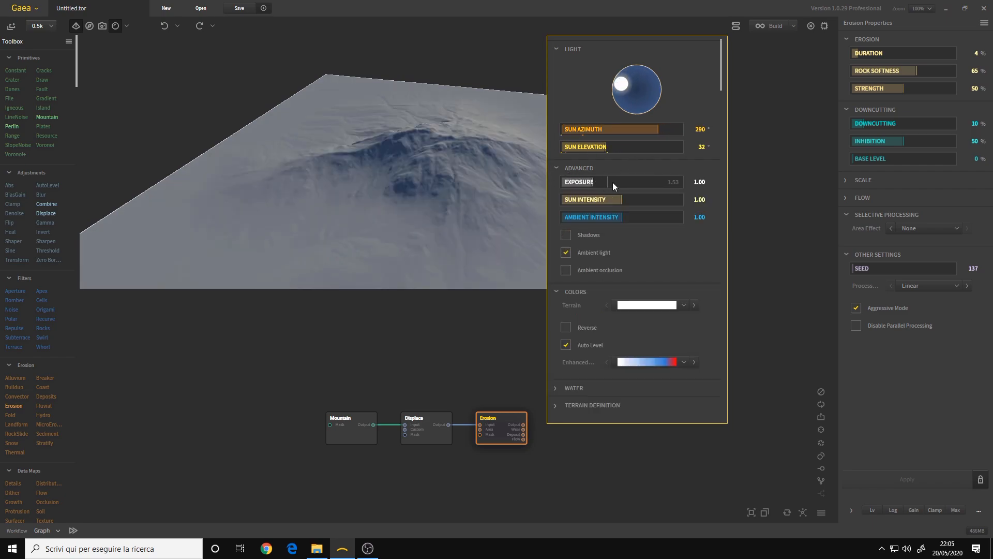
{"action": "left_click", "coordinate": [599, 200]}
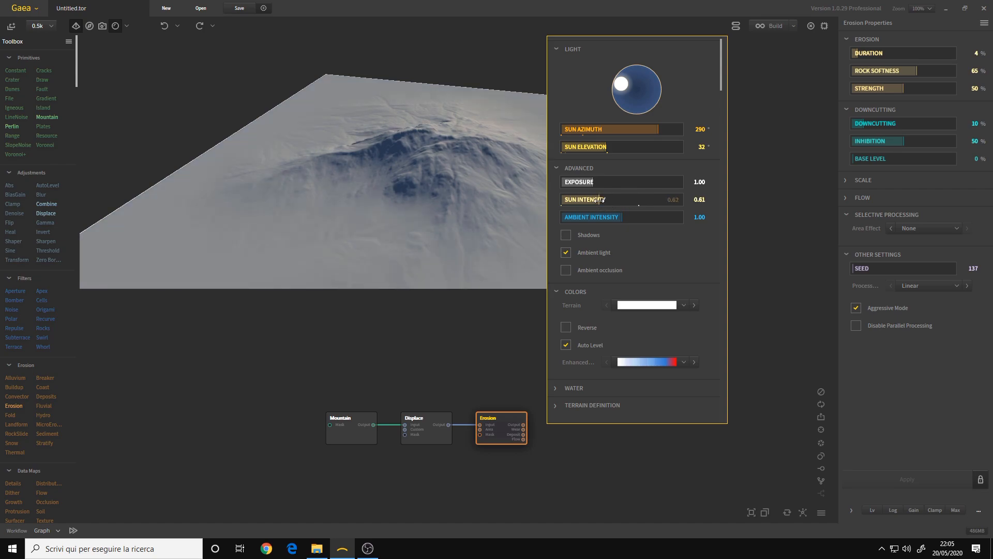
{"action": "left_click", "coordinate": [634, 200]}
{"action": "left_click", "coordinate": [693, 232]}
Toggle the shadows, ambient light and ambient occlusion options to compare their effect on the terrain lighting
{"action": "left_click", "coordinate": [567, 236]}
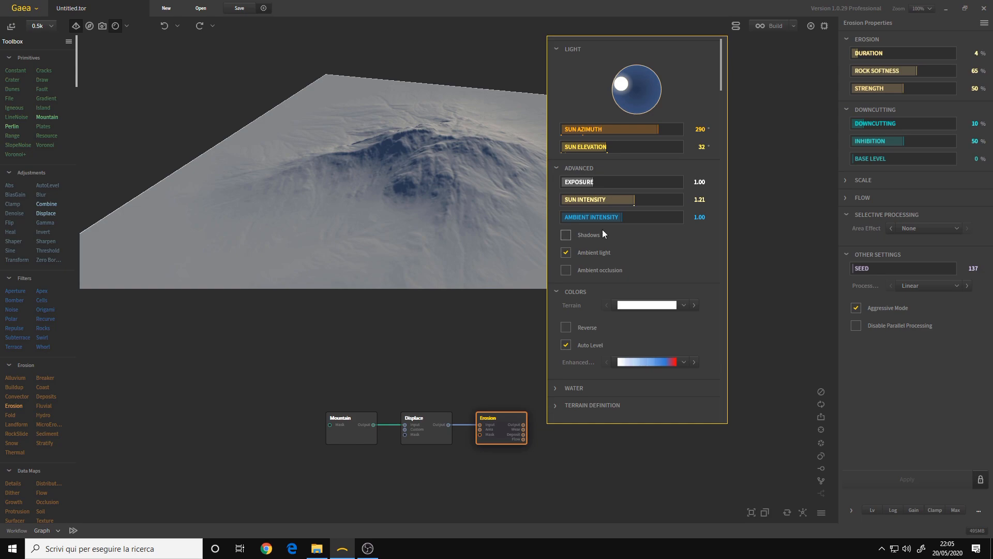
{"action": "left_click", "coordinate": [569, 253]}
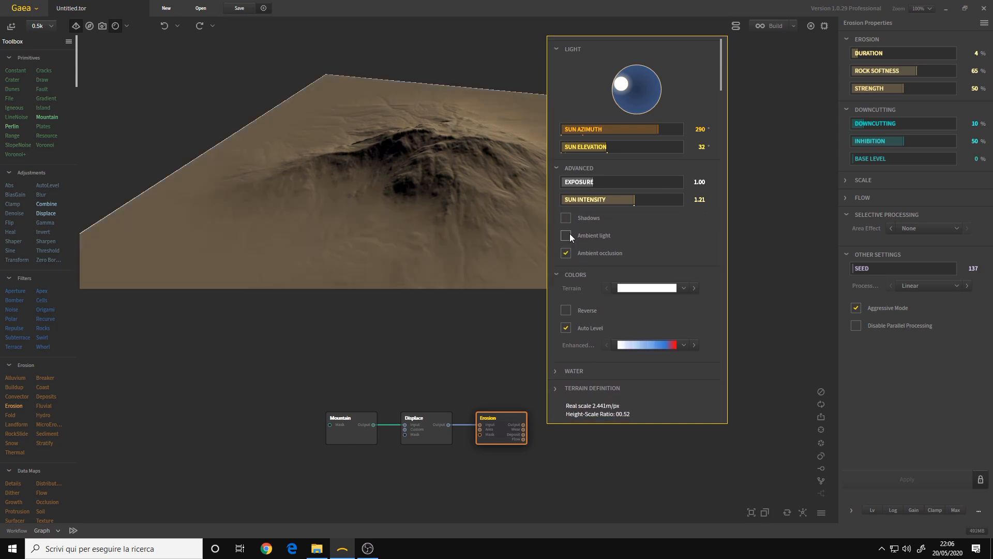
{"action": "left_click", "coordinate": [567, 236]}
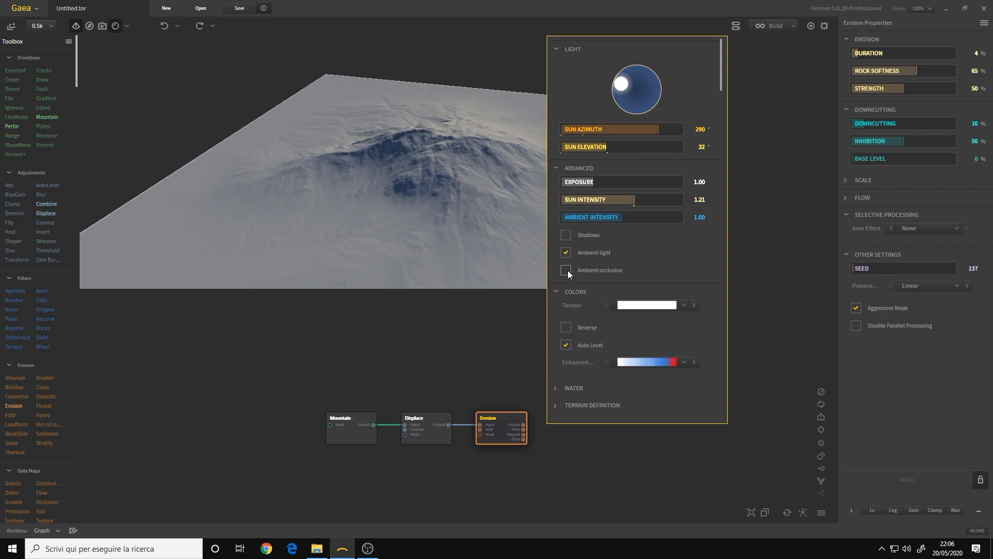
Turn on water for the terrain in the world settings and set the water level to 00,092
{"action": "scroll", "coordinate": [645, 284], "scroll_direction": "down", "scroll_amount": 1}
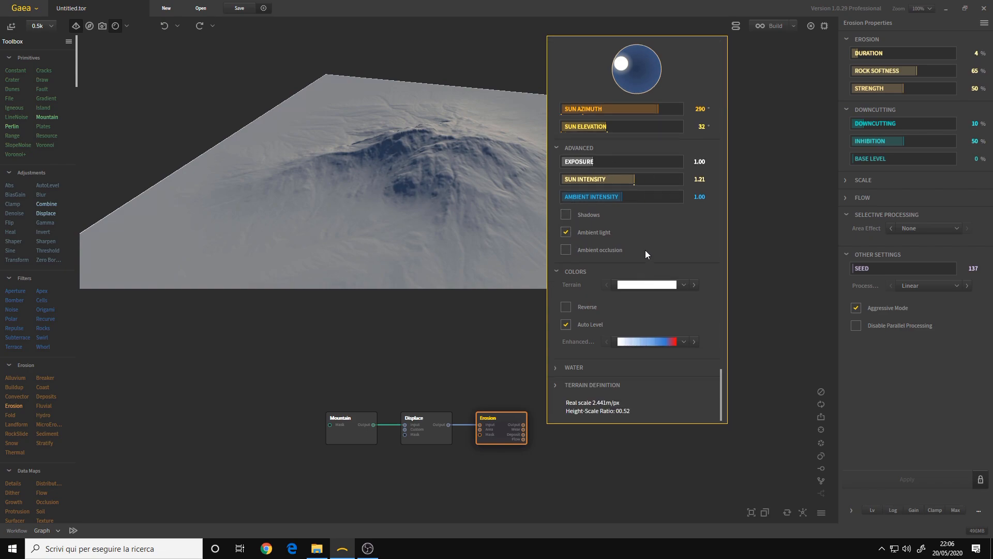
{"action": "left_click", "coordinate": [573, 368]}
{"action": "scroll", "coordinate": [586, 363], "scroll_direction": "down", "scroll_amount": 2}
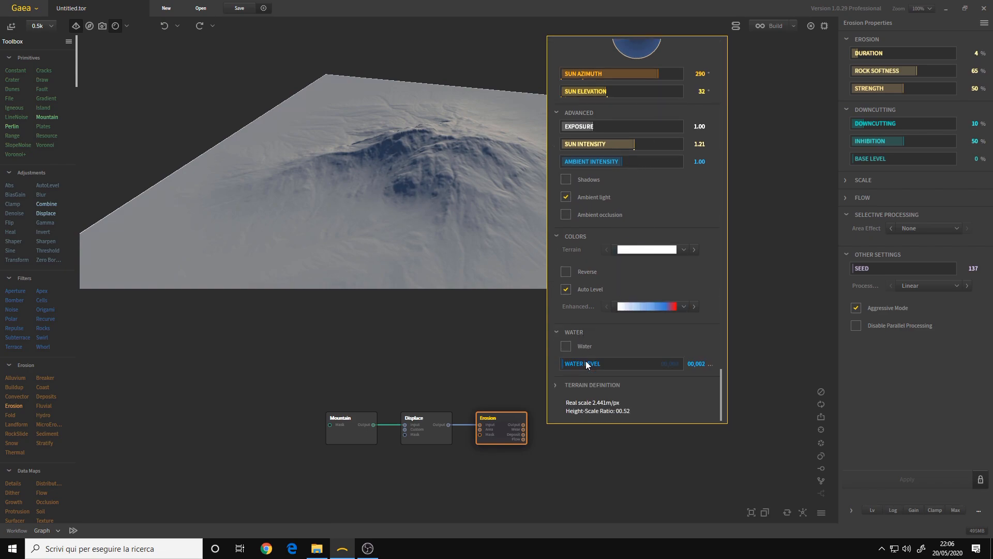
{"action": "left_click", "coordinate": [566, 346]}
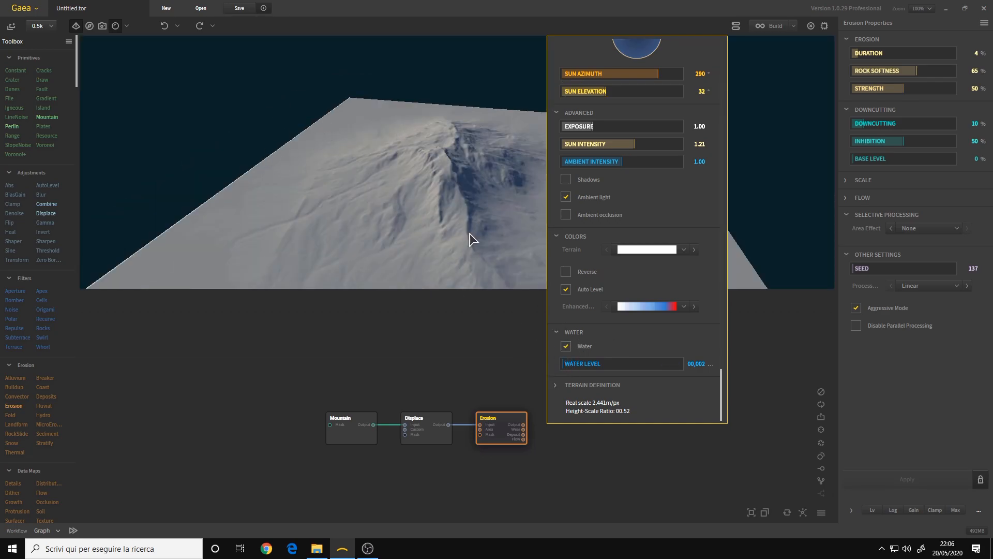
{"action": "left_click_drag", "start_coordinate": [573, 364], "coordinate": [567, 367]}
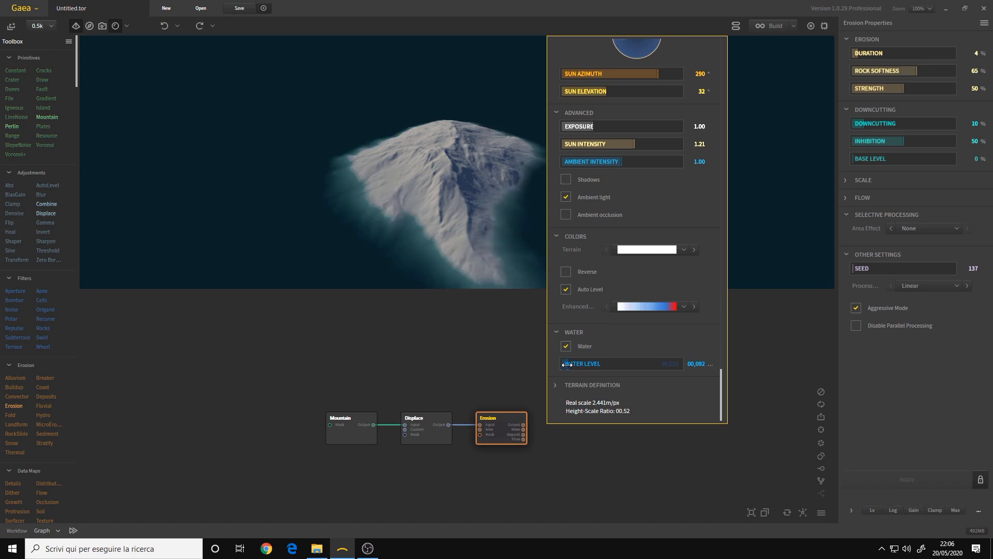
Examine the mountain surrounded by water in the 3D viewport, and turn the water off
{"action": "left_click_drag", "start_coordinate": [378, 213], "coordinate": [431, 209]}
{"action": "scroll", "coordinate": [442, 212], "scroll_direction": "down", "scroll_amount": 4}
{"action": "scroll", "coordinate": [442, 210], "scroll_direction": "up", "scroll_amount": 2}
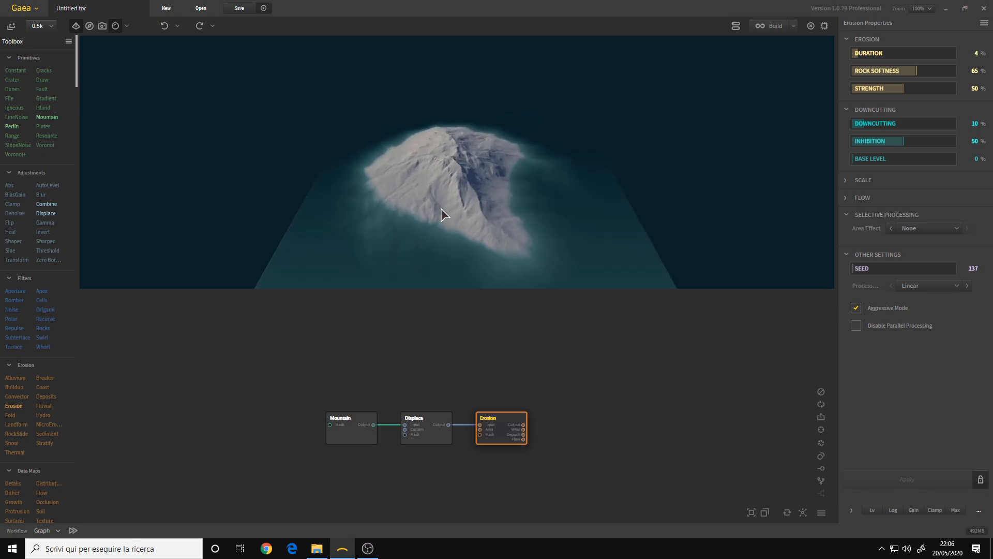
{"action": "left_click", "coordinate": [735, 26]}
{"action": "left_click", "coordinate": [571, 347]}
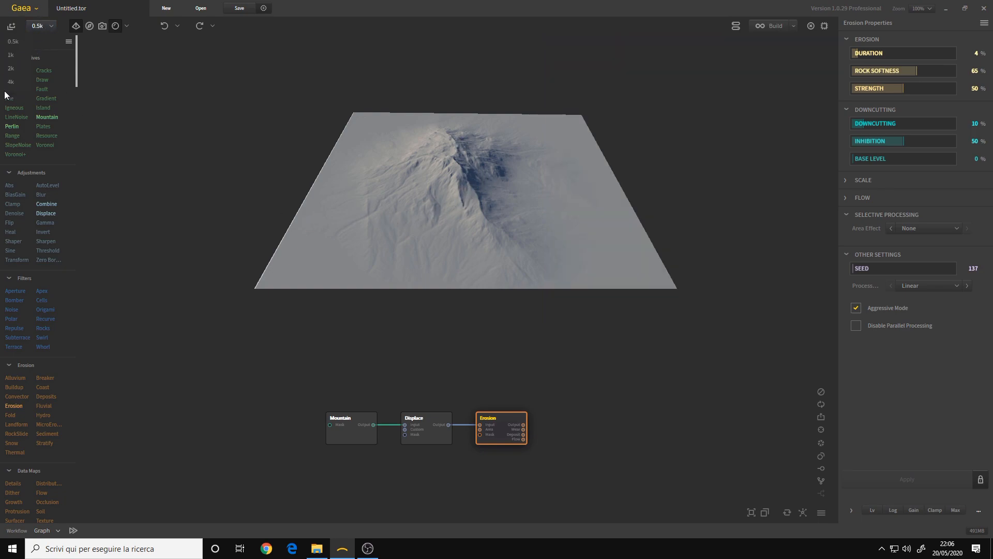
Examine the dry mountain from a closer angle and review the graph's display and screenshot options again
{"action": "left_click_drag", "start_coordinate": [484, 183], "coordinate": [431, 177]}
{"action": "scroll", "coordinate": [417, 179], "scroll_direction": "up", "scroll_amount": 3}
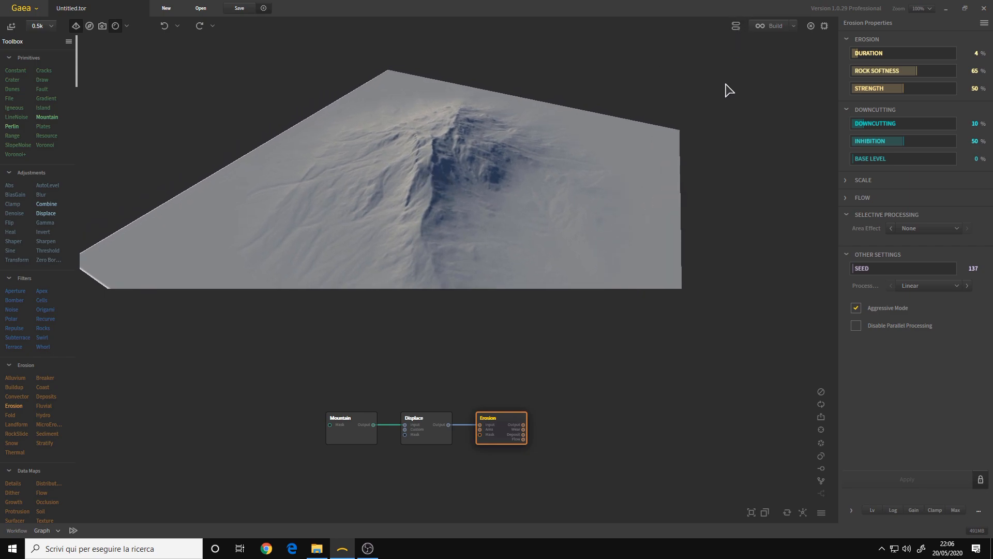
{"action": "left_click", "coordinate": [821, 513]}
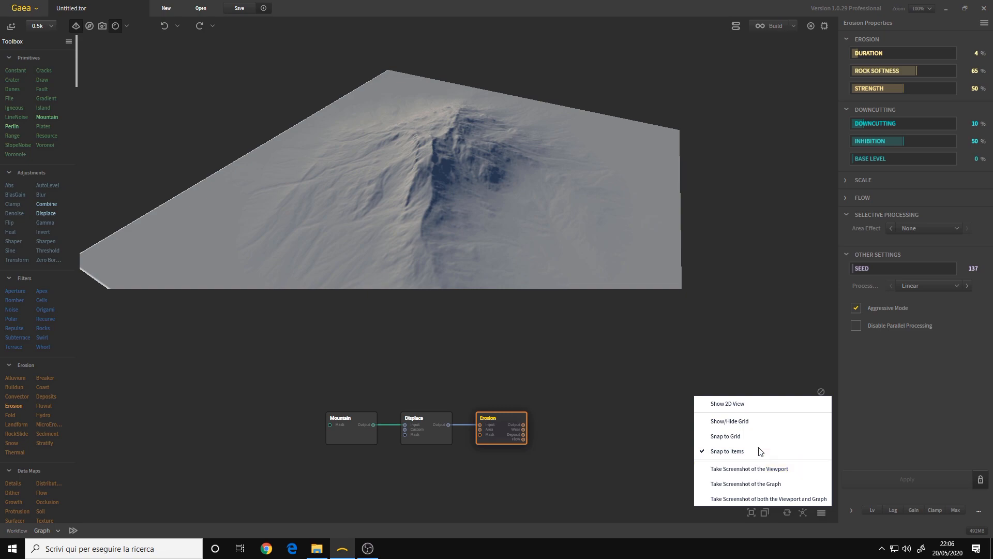
{"action": "left_click", "coordinate": [735, 25]}
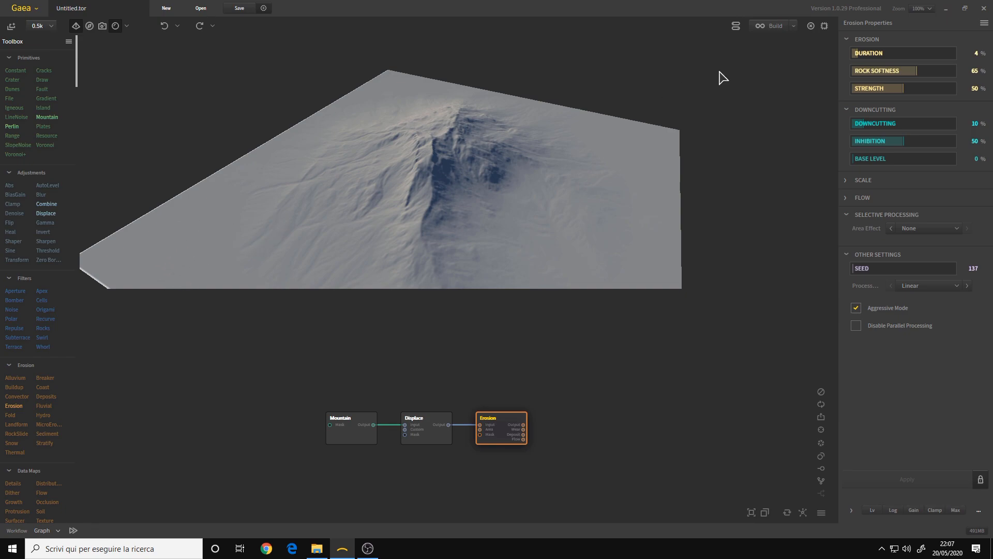
Suspend the processing engine and try adding a Fault primitive node to the empty graph area beyond the Erosion node
{"action": "left_click", "coordinate": [824, 27]}
{"action": "left_click_drag", "start_coordinate": [479, 223], "coordinate": [476, 129]}
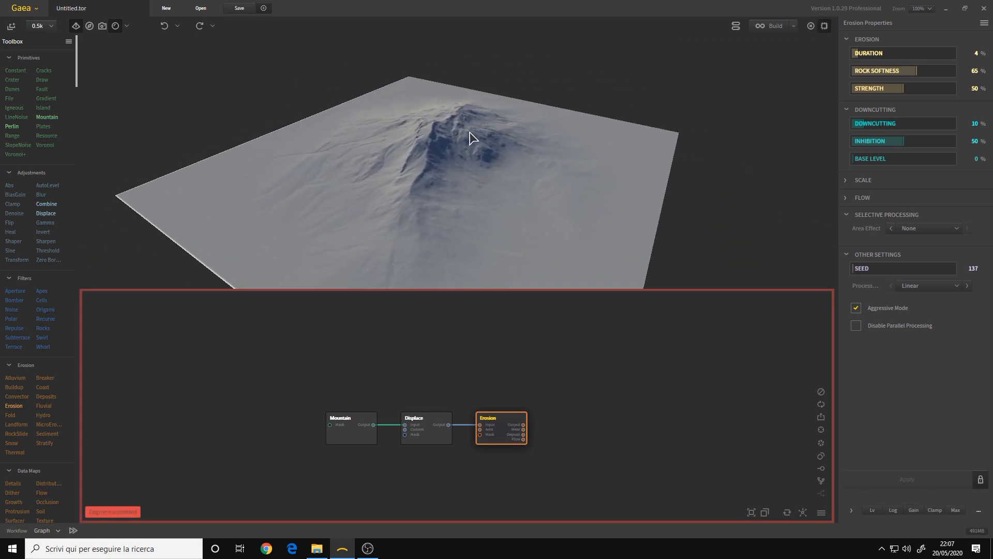
{"action": "right_click", "coordinate": [582, 408]}
{"action": "mouse_move", "coordinate": [522, 283]}
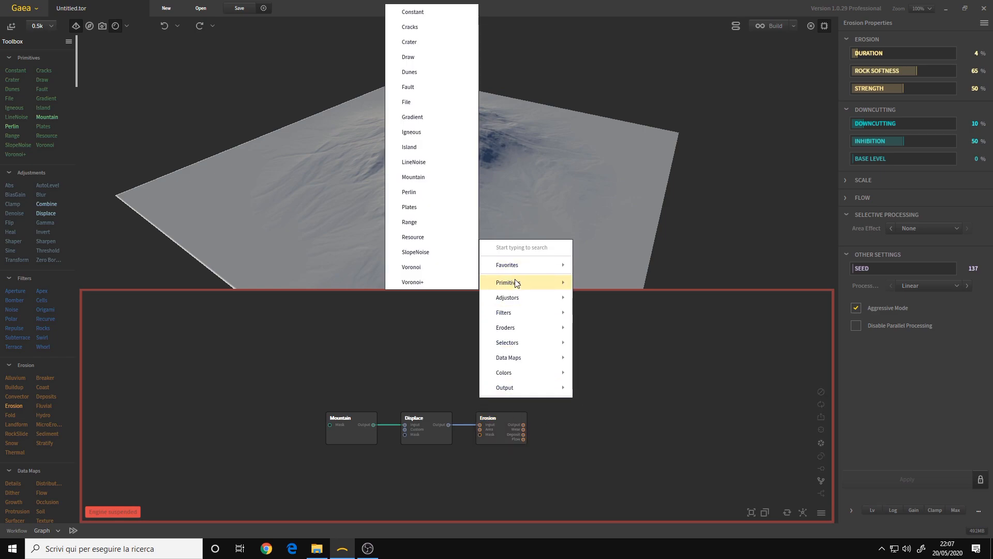
{"action": "left_click", "coordinate": [429, 91]}
{"action": "left_click_drag", "start_coordinate": [621, 415], "coordinate": [620, 388]}
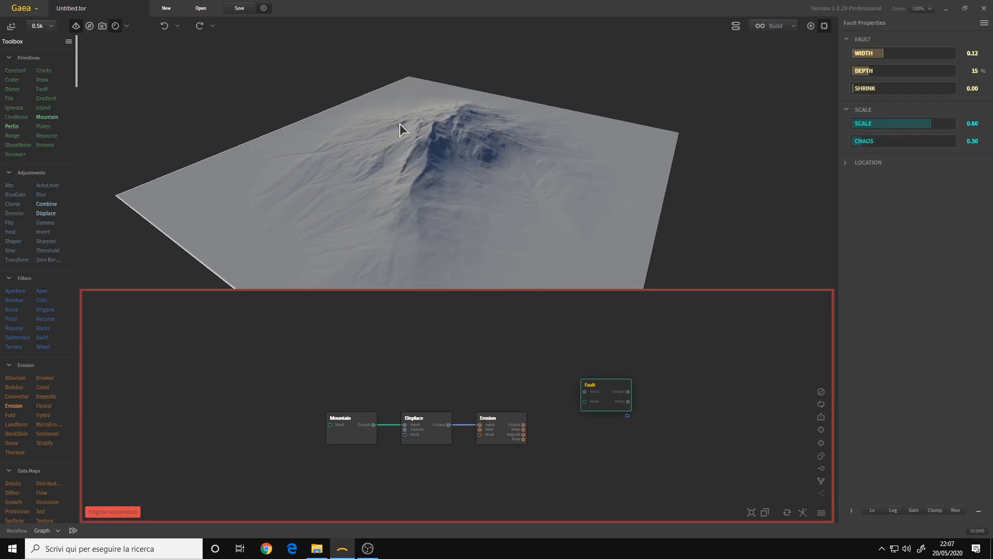
{"action": "left_click_drag", "start_coordinate": [505, 138], "coordinate": [617, 264]}
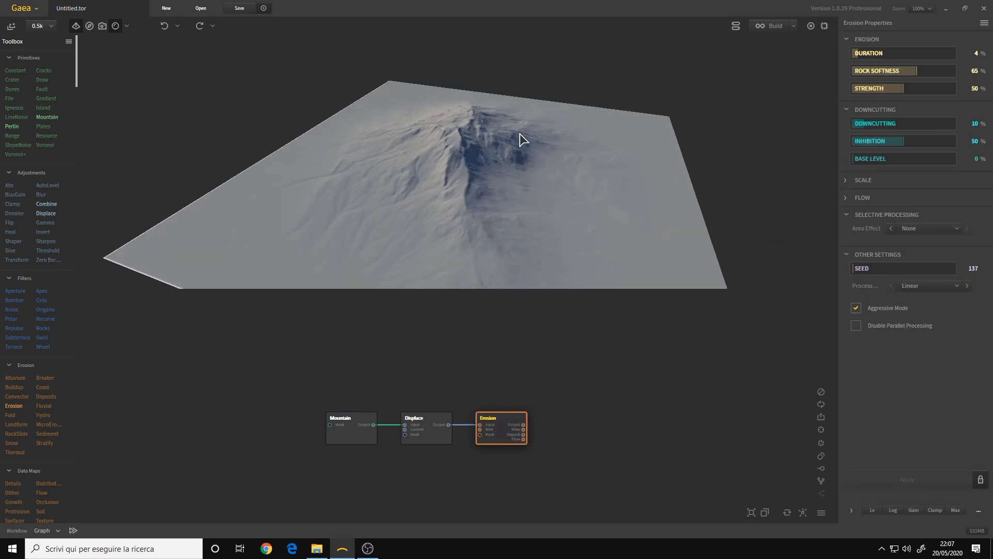
Check the available workflow modes, keep the Graph workflow, and view the mountain from other angles
{"action": "mouse_move", "coordinate": [541, 166]}
{"action": "left_mouse_down"}
{"action": "mouse_move", "coordinate": [306, 166]}
{"action": "mouse_move", "coordinate": [464, 184]}
{"action": "mouse_move", "coordinate": [547, 172]}
{"action": "left_mouse_up"}
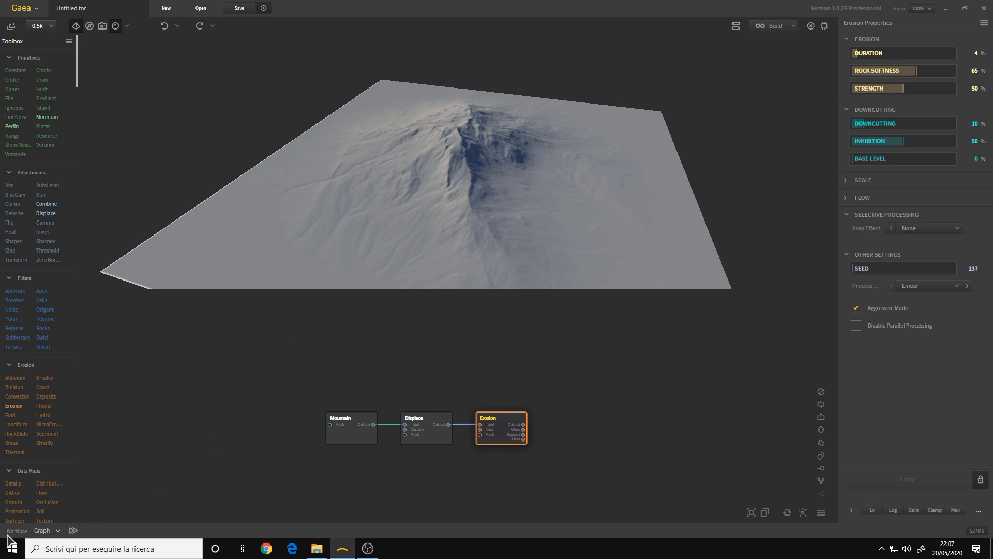
{"action": "left_click", "coordinate": [58, 531]}
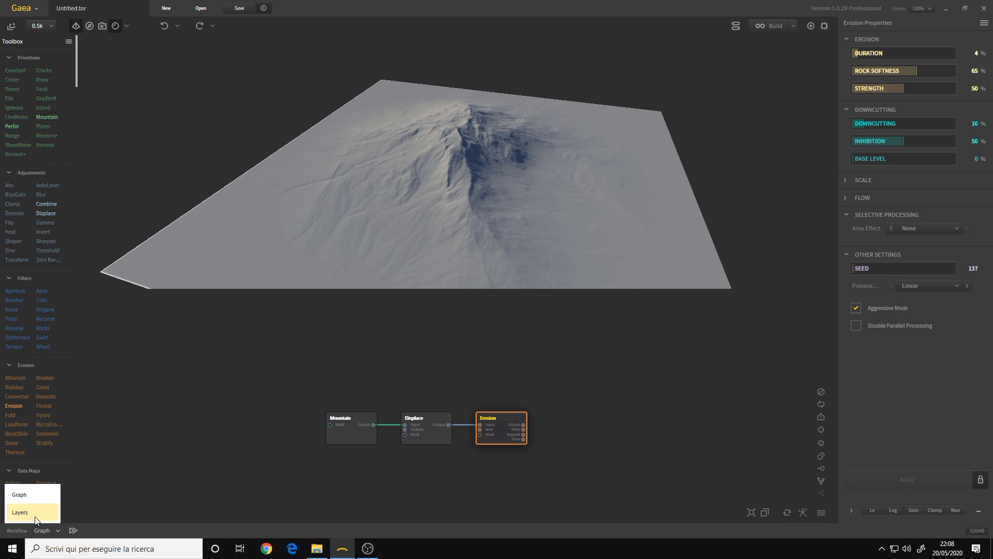
{"action": "left_click_drag", "start_coordinate": [388, 194], "coordinate": [553, 198]}
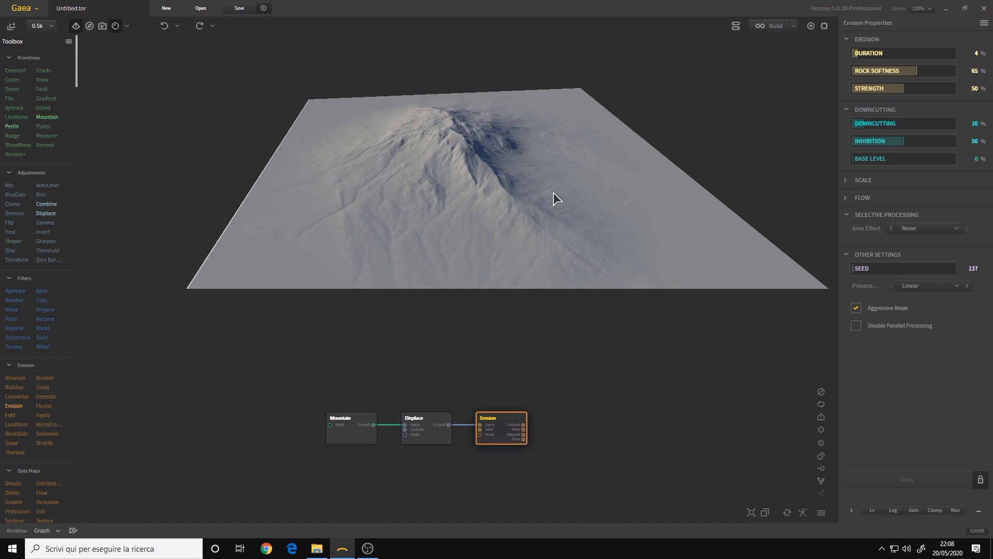
{"action": "left_click_drag", "start_coordinate": [553, 193], "coordinate": [597, 220]}
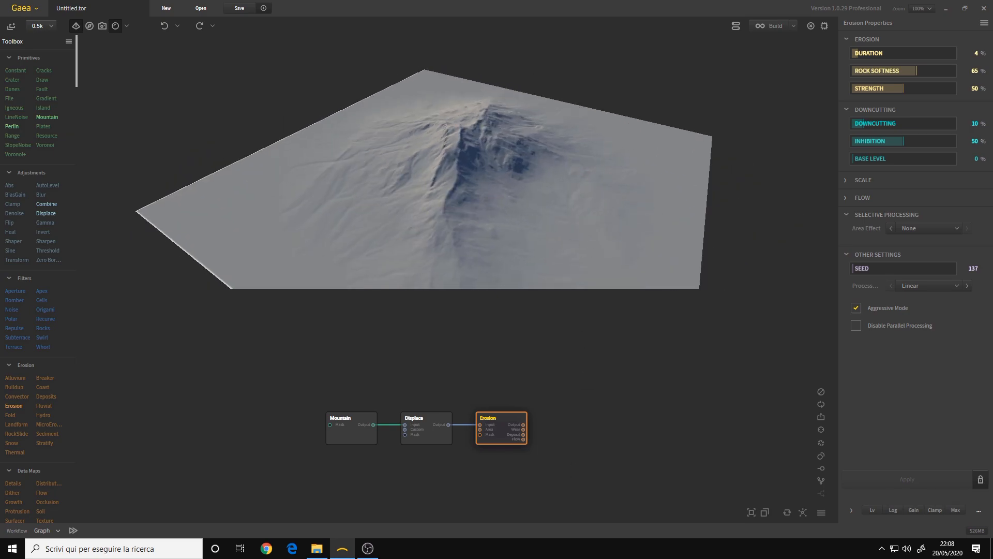